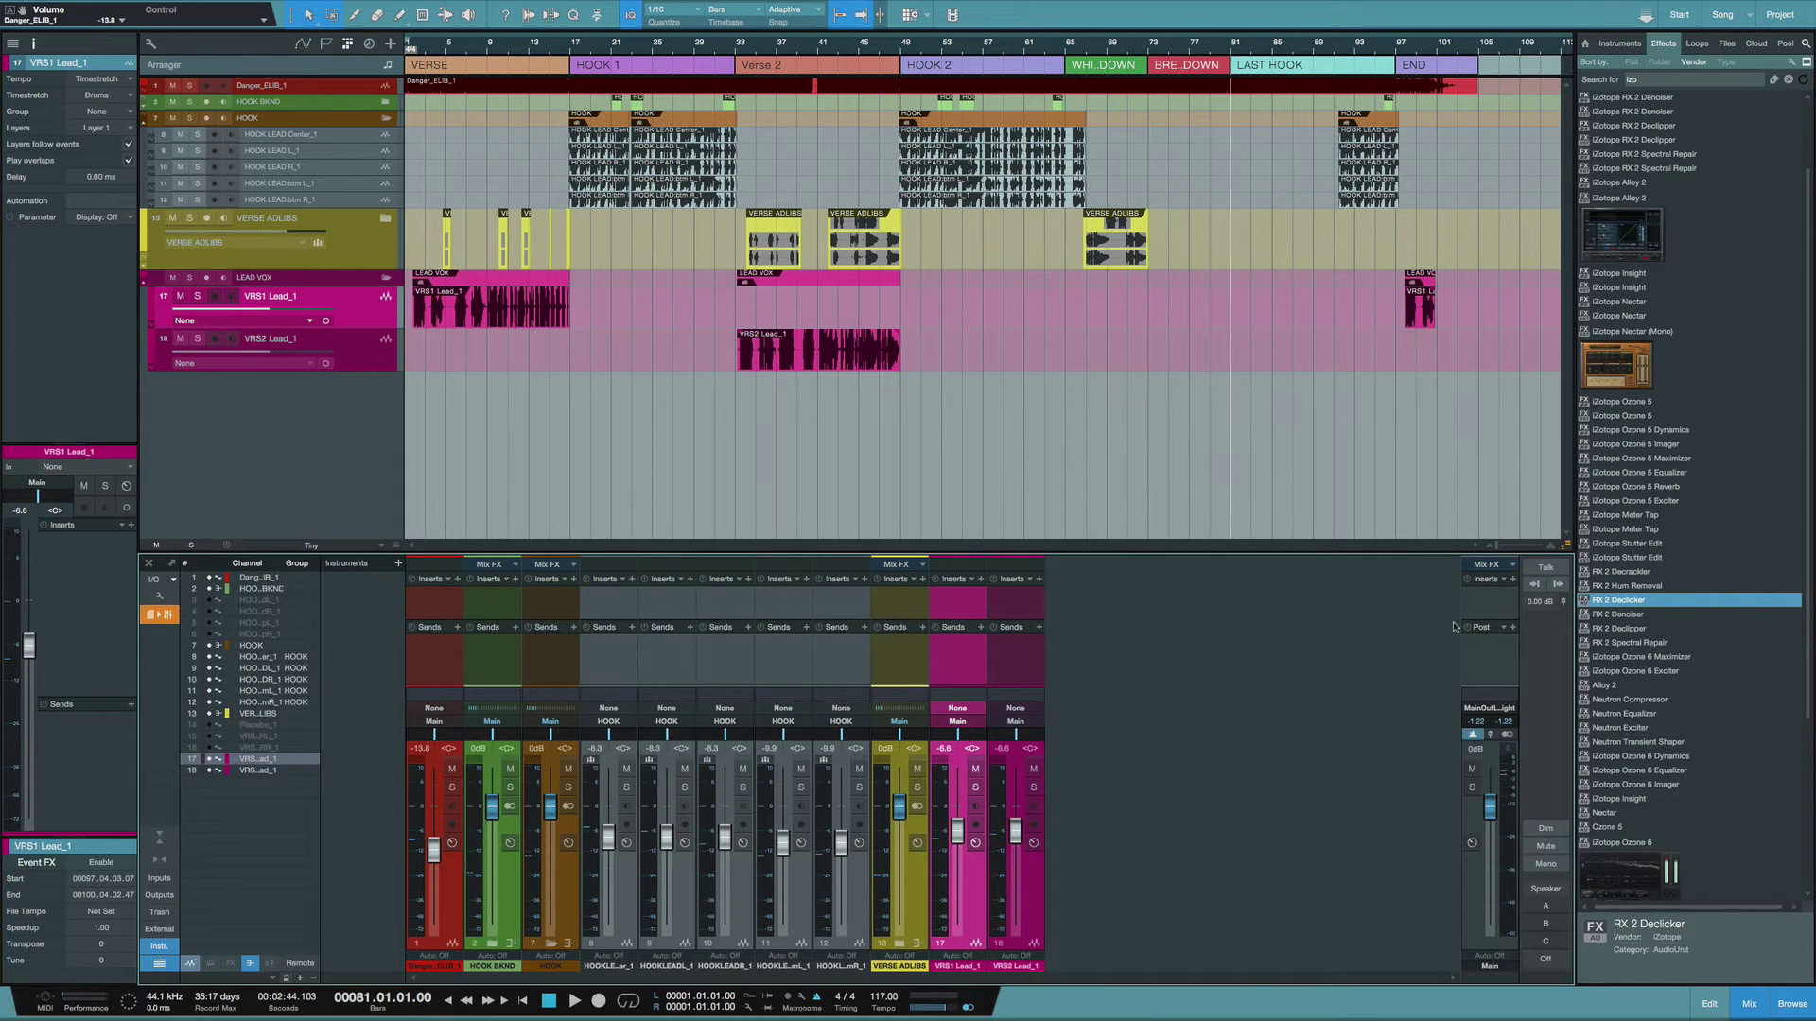
# Search 'spe' in Effects, drop Spectrum Meter onto the Main channel inserts, and close its window
pyautogui.click(1671, 78)
pyautogui.write('spe')
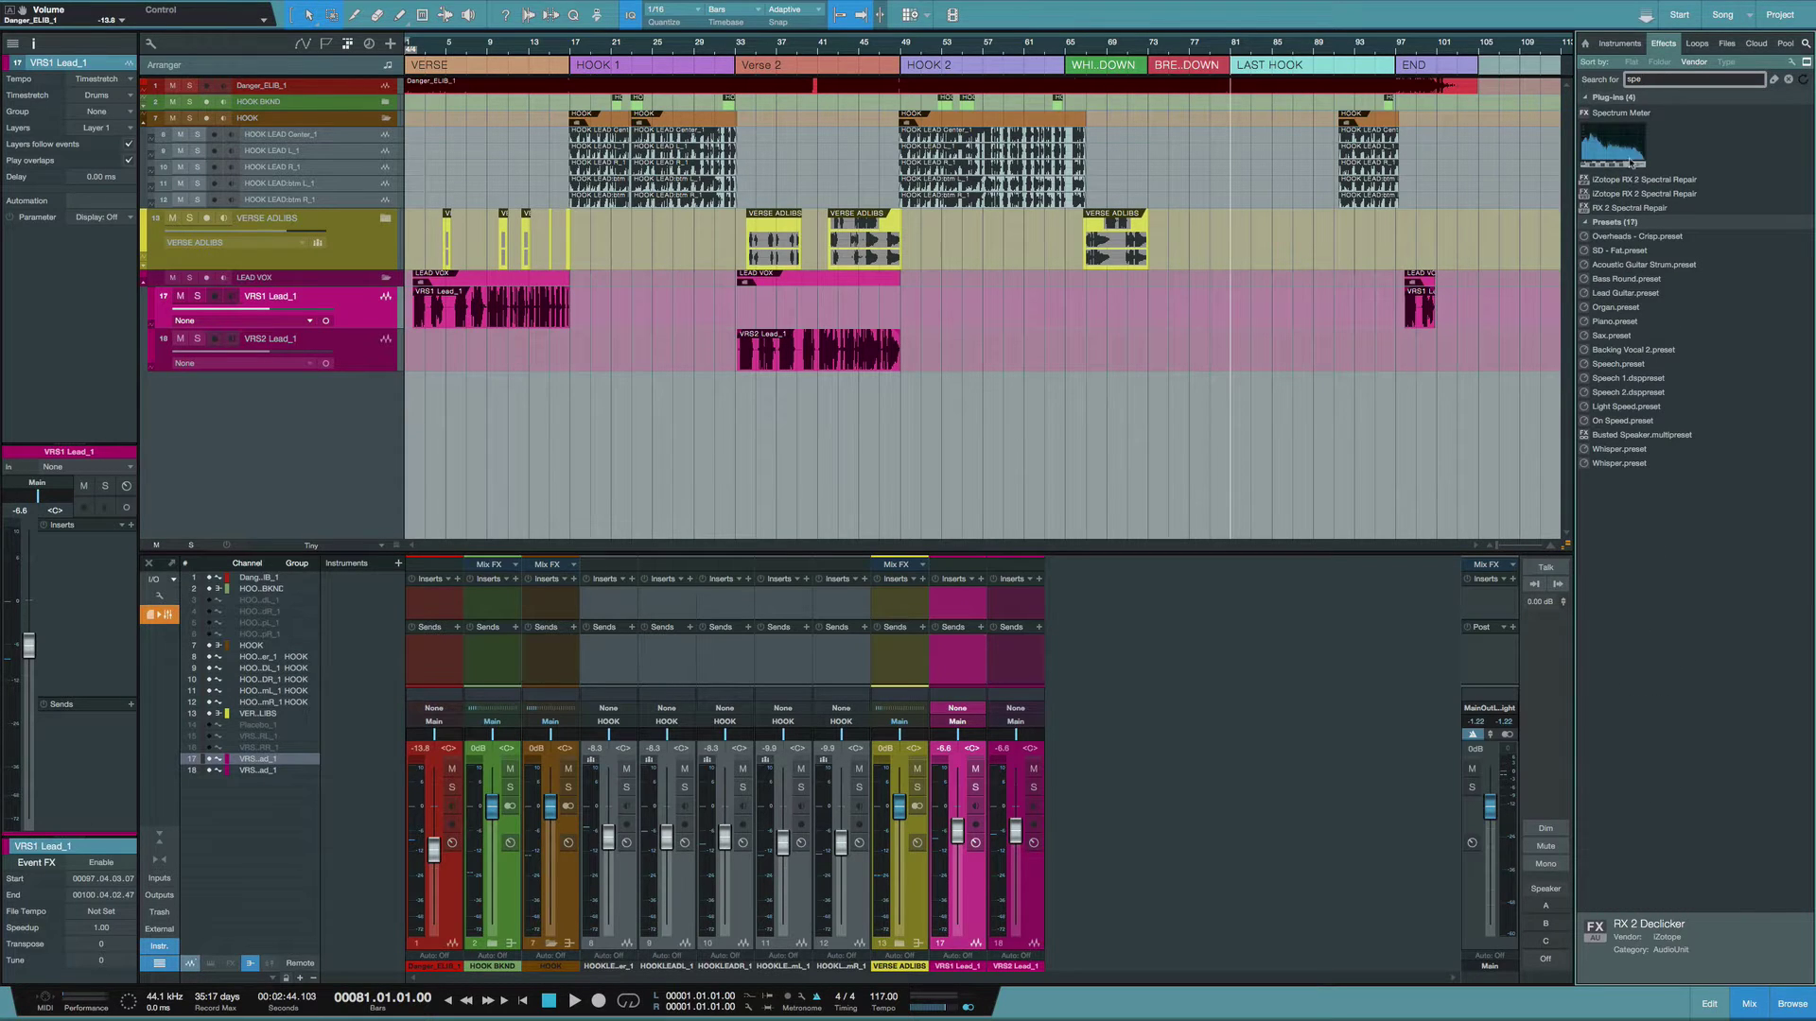
pyautogui.moveTo(1617, 112); pyautogui.dragTo(1489, 607)
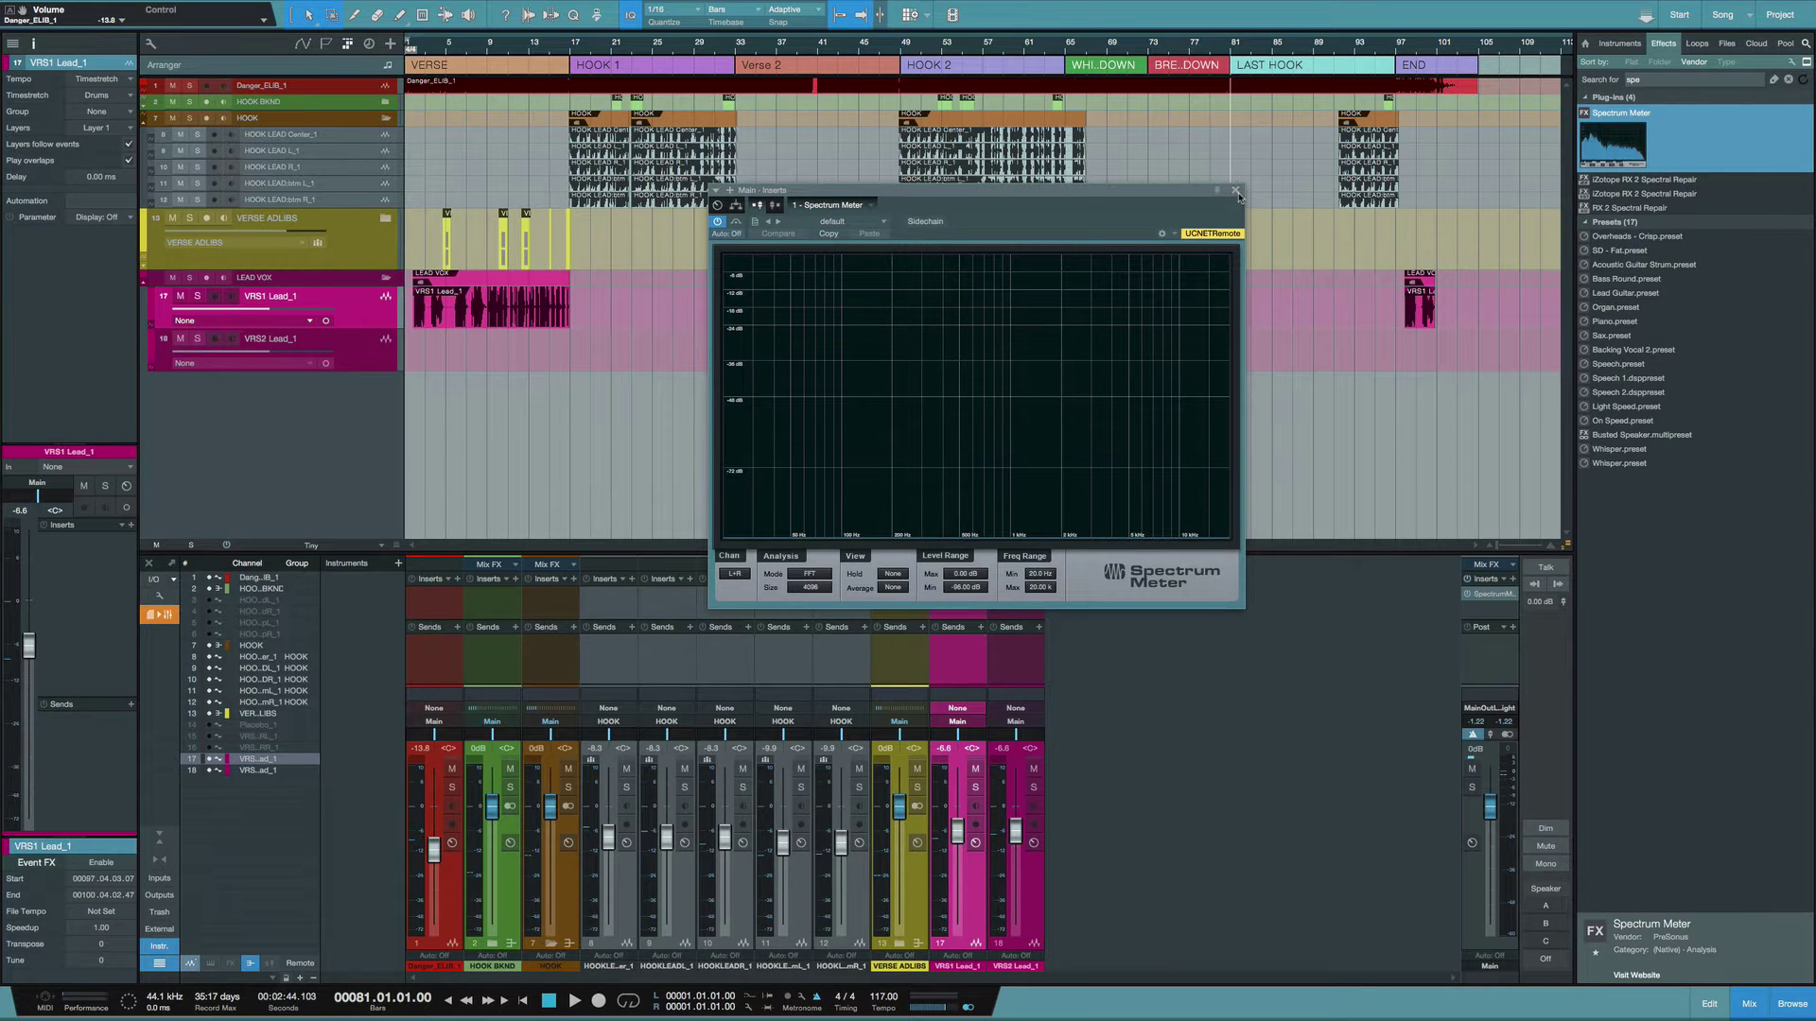
pyautogui.click(1237, 192)
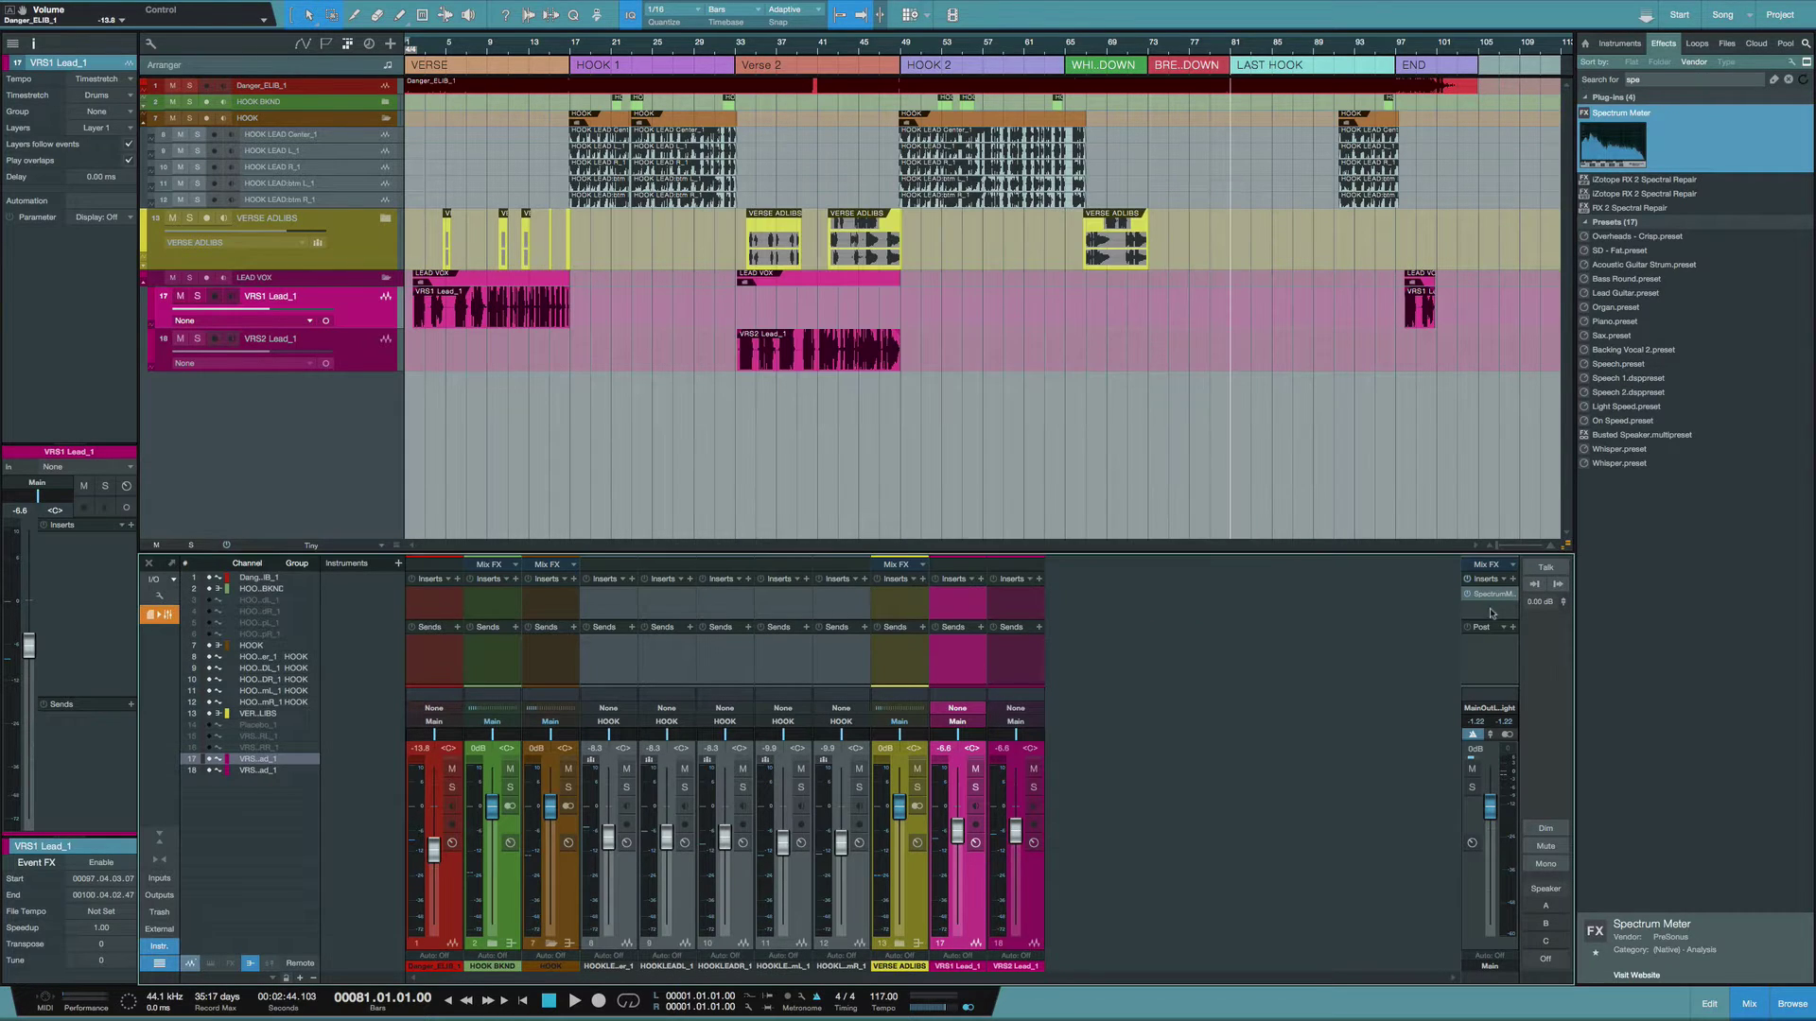
# Select all mixer channels, starting from the Main and VRS2 Lead_1 channels
pyautogui.click(1468, 651)
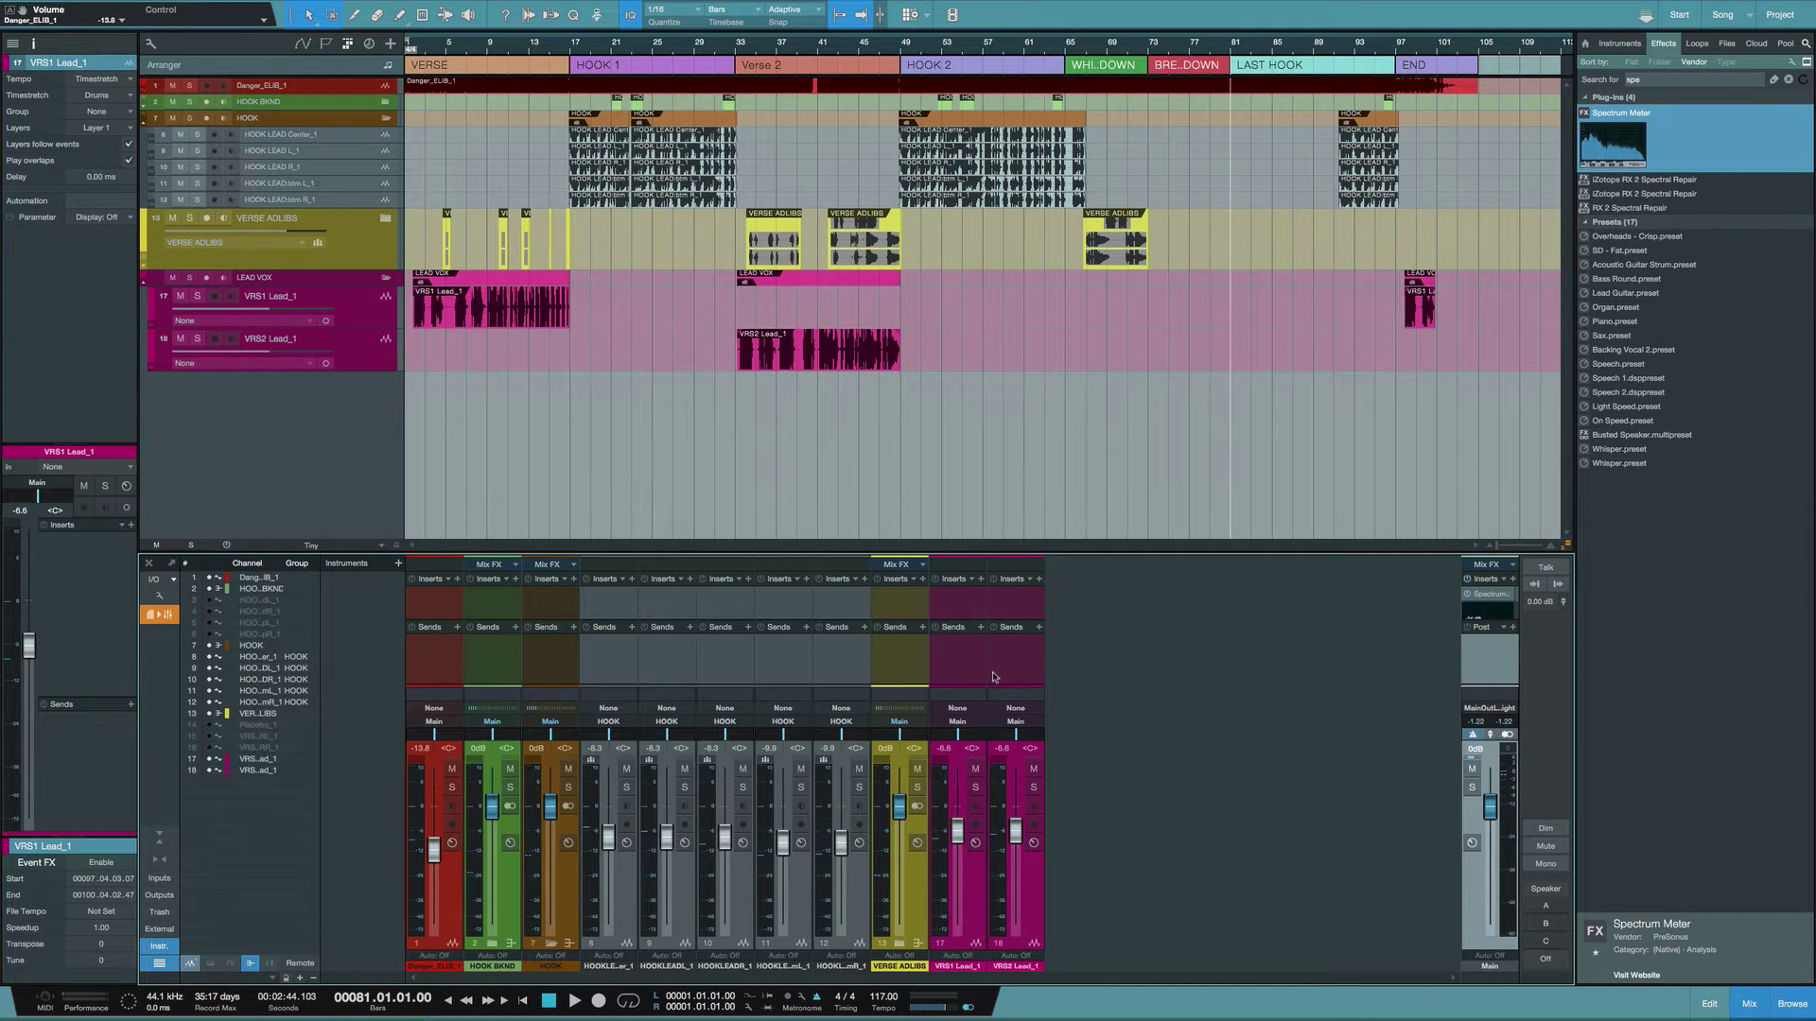
pyautogui.click(1023, 662)
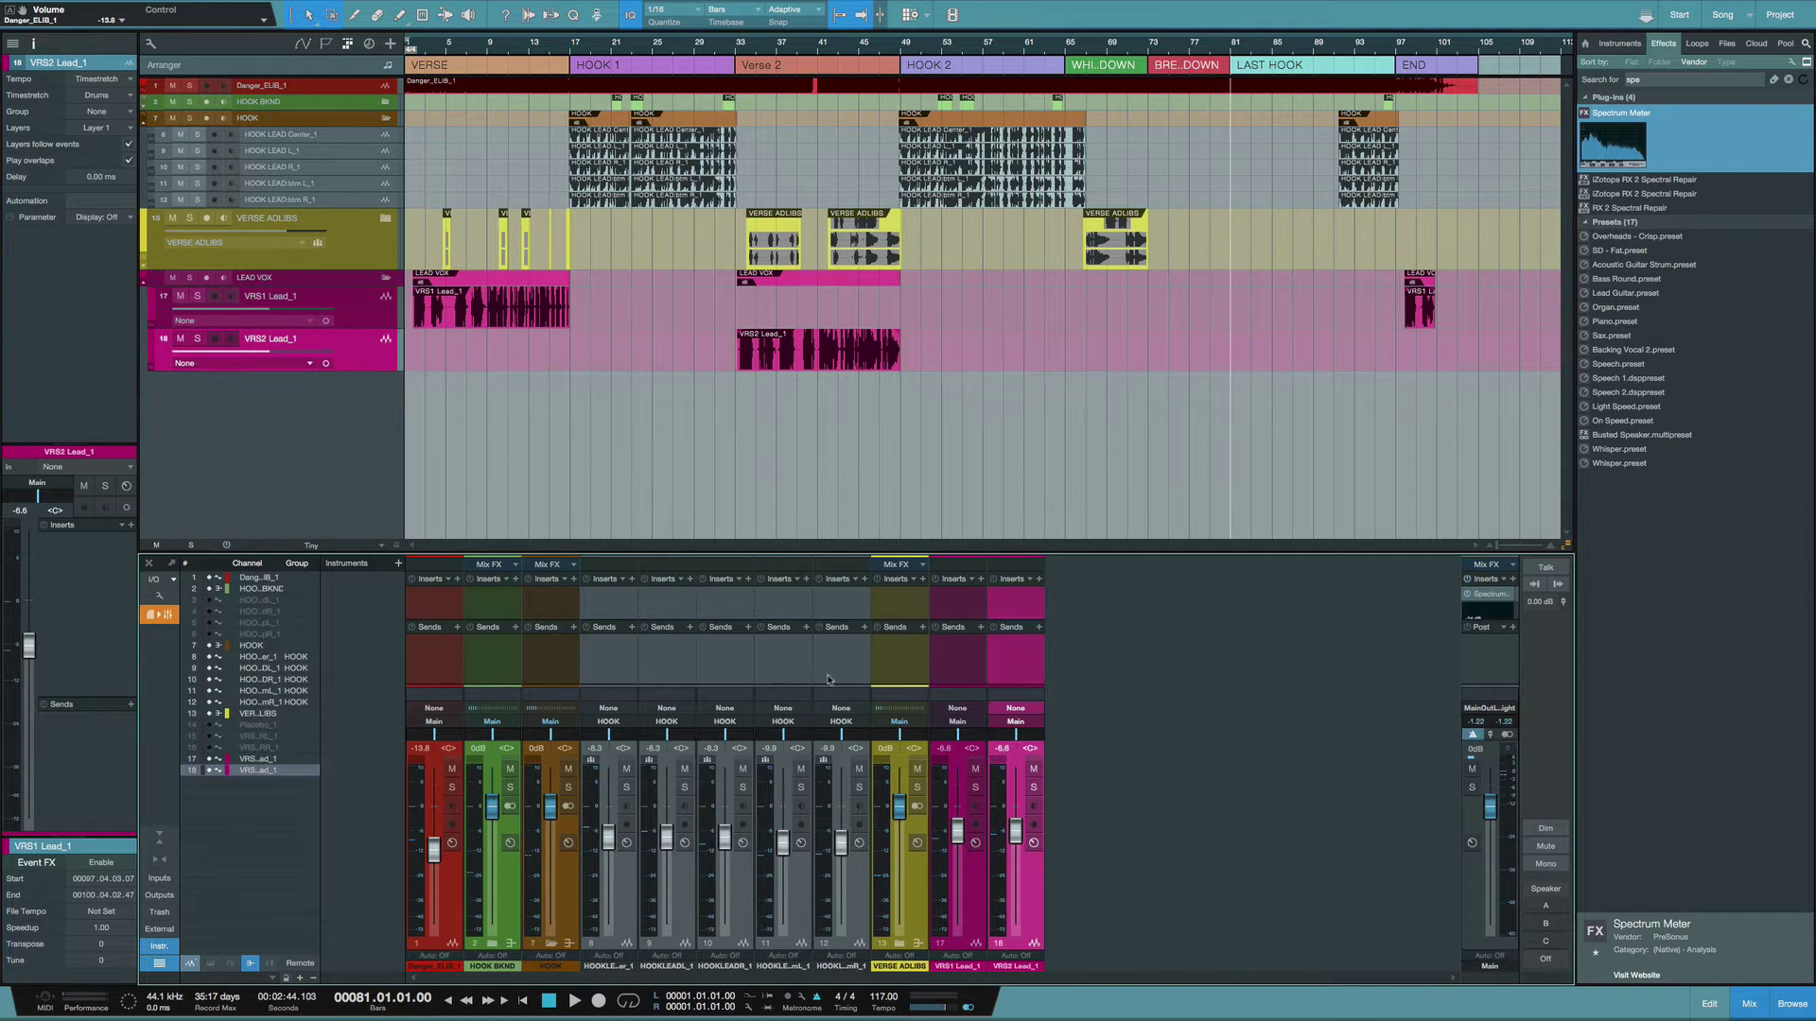
pyautogui.keyDown('shift'); pyautogui.click(448, 663); pyautogui.keyUp('shift')
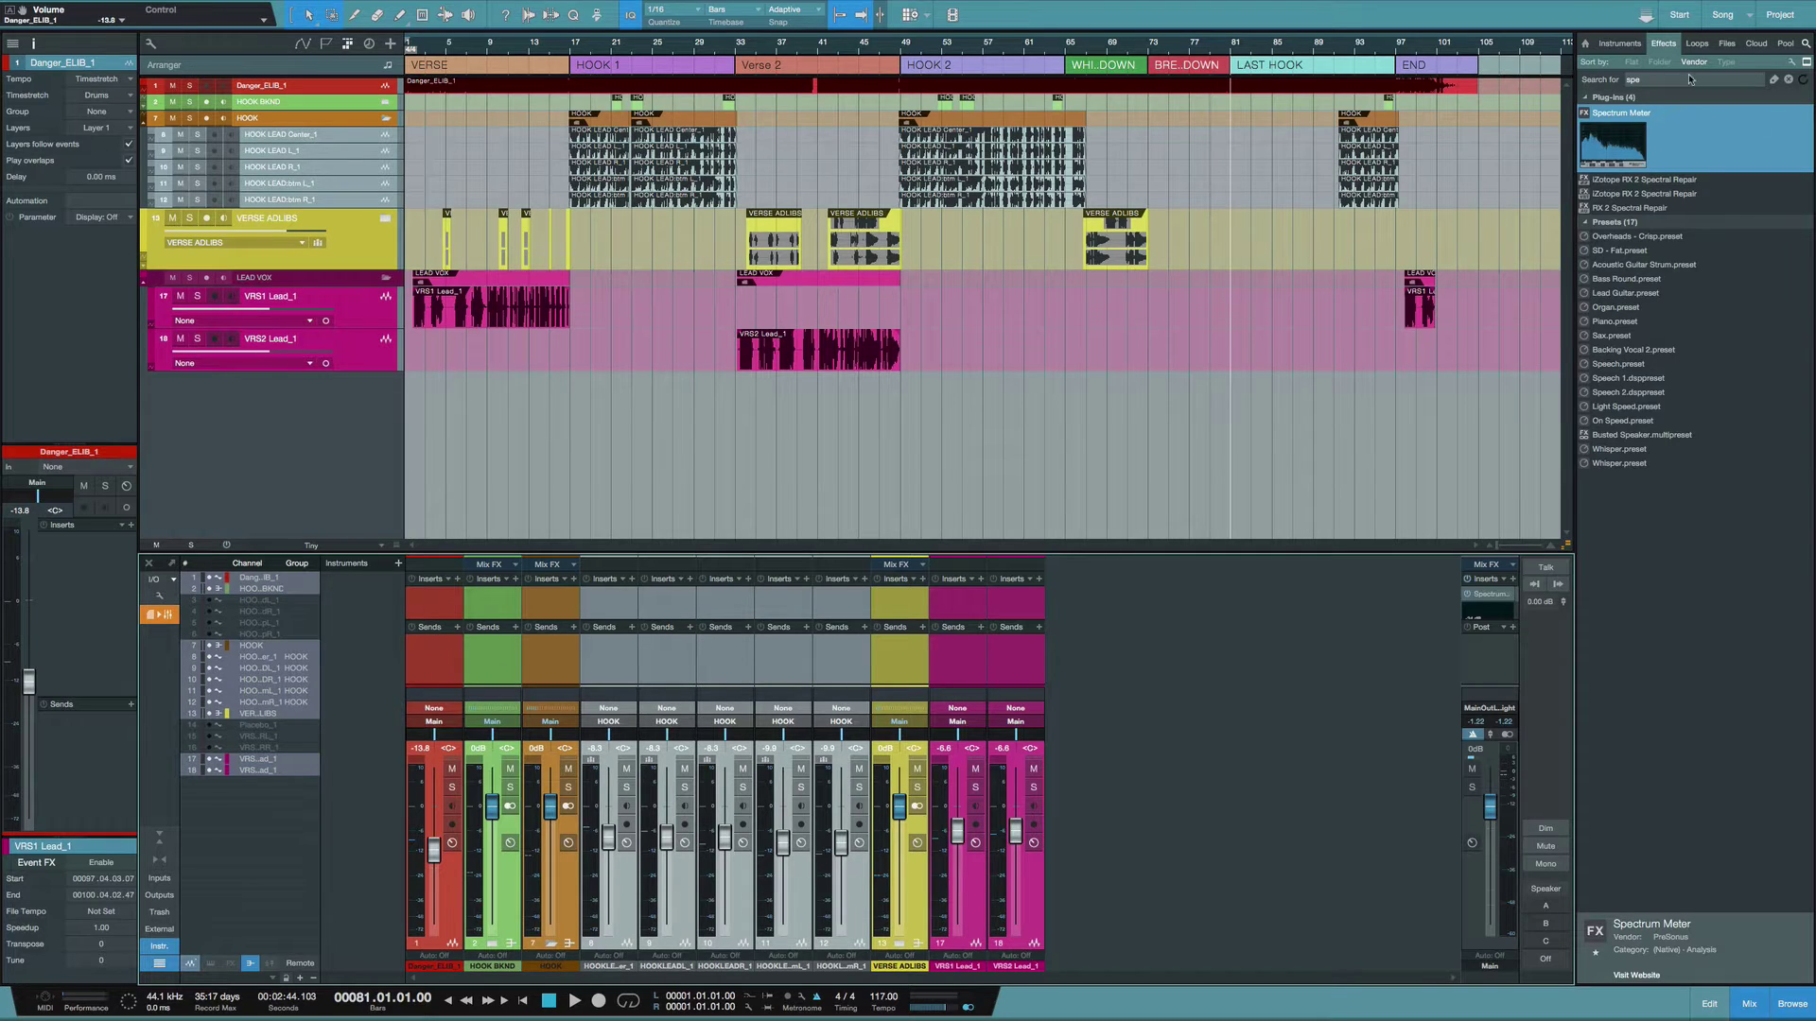
# Insert VU Meter on all selected channels and enlarge the insert area to show the meters
pyautogui.click(1690, 78)
pyautogui.write('vu')
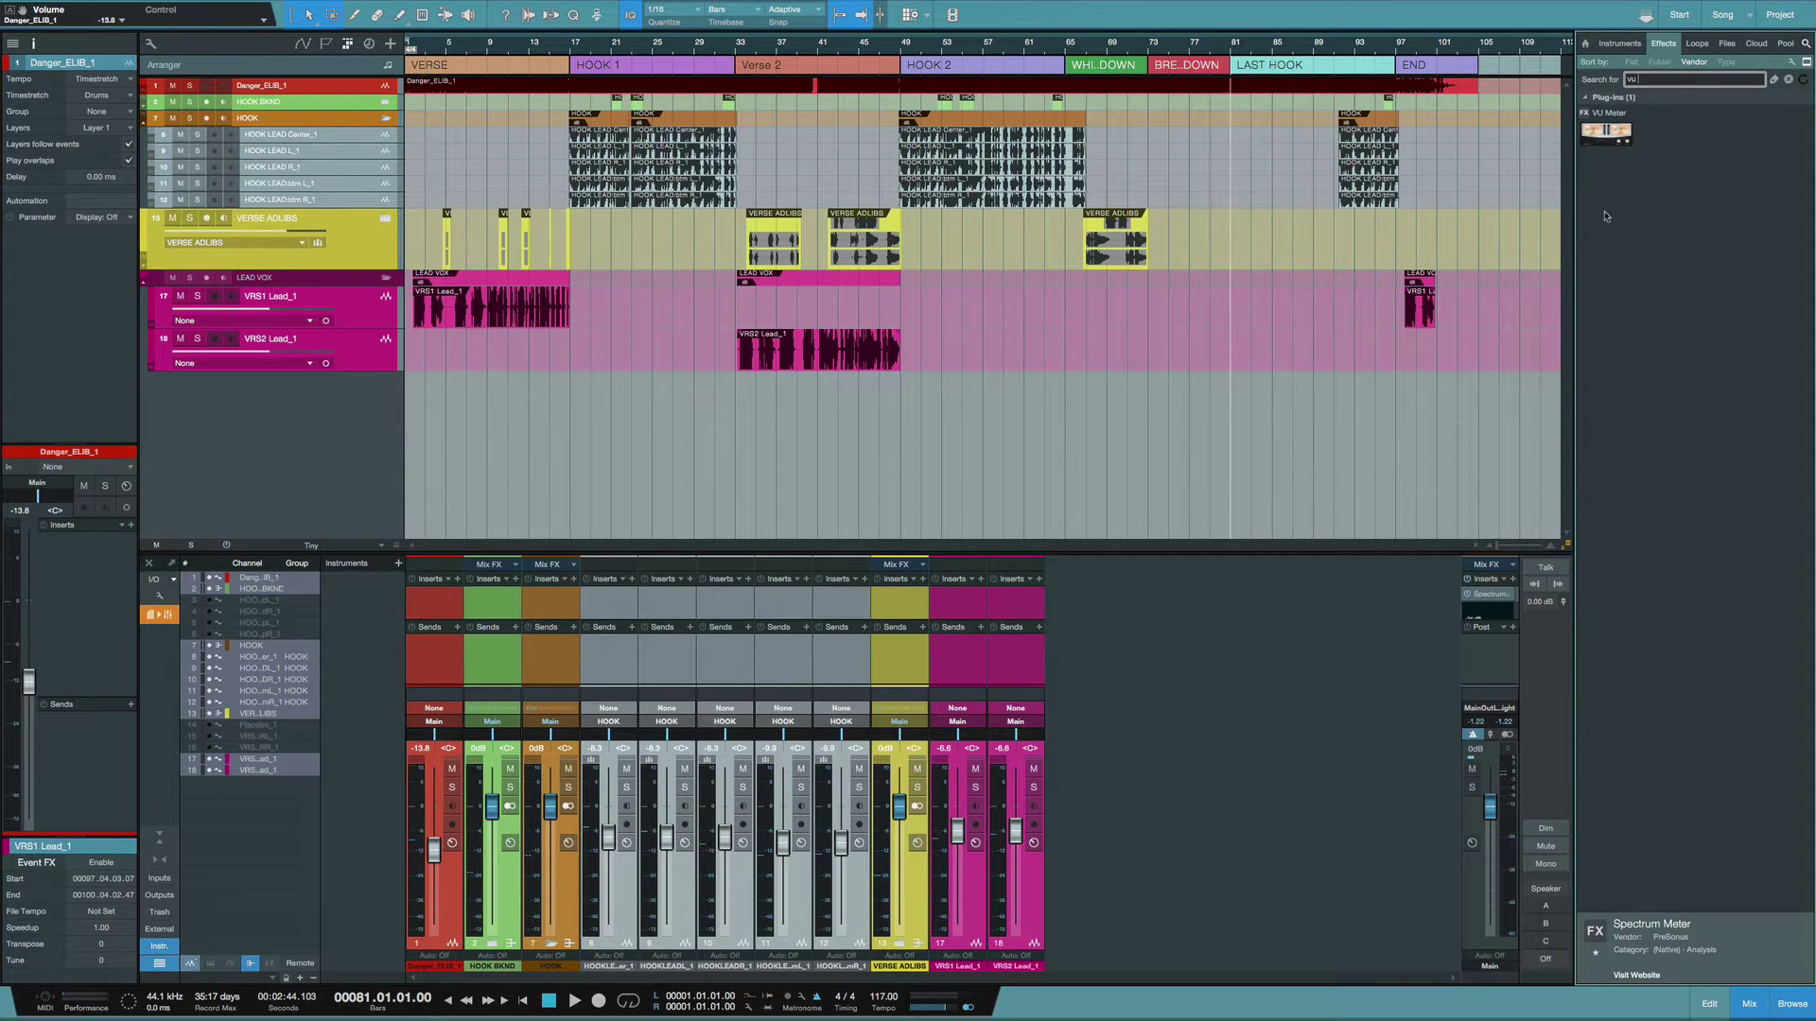
pyautogui.moveTo(1606, 133); pyautogui.dragTo(721, 607)
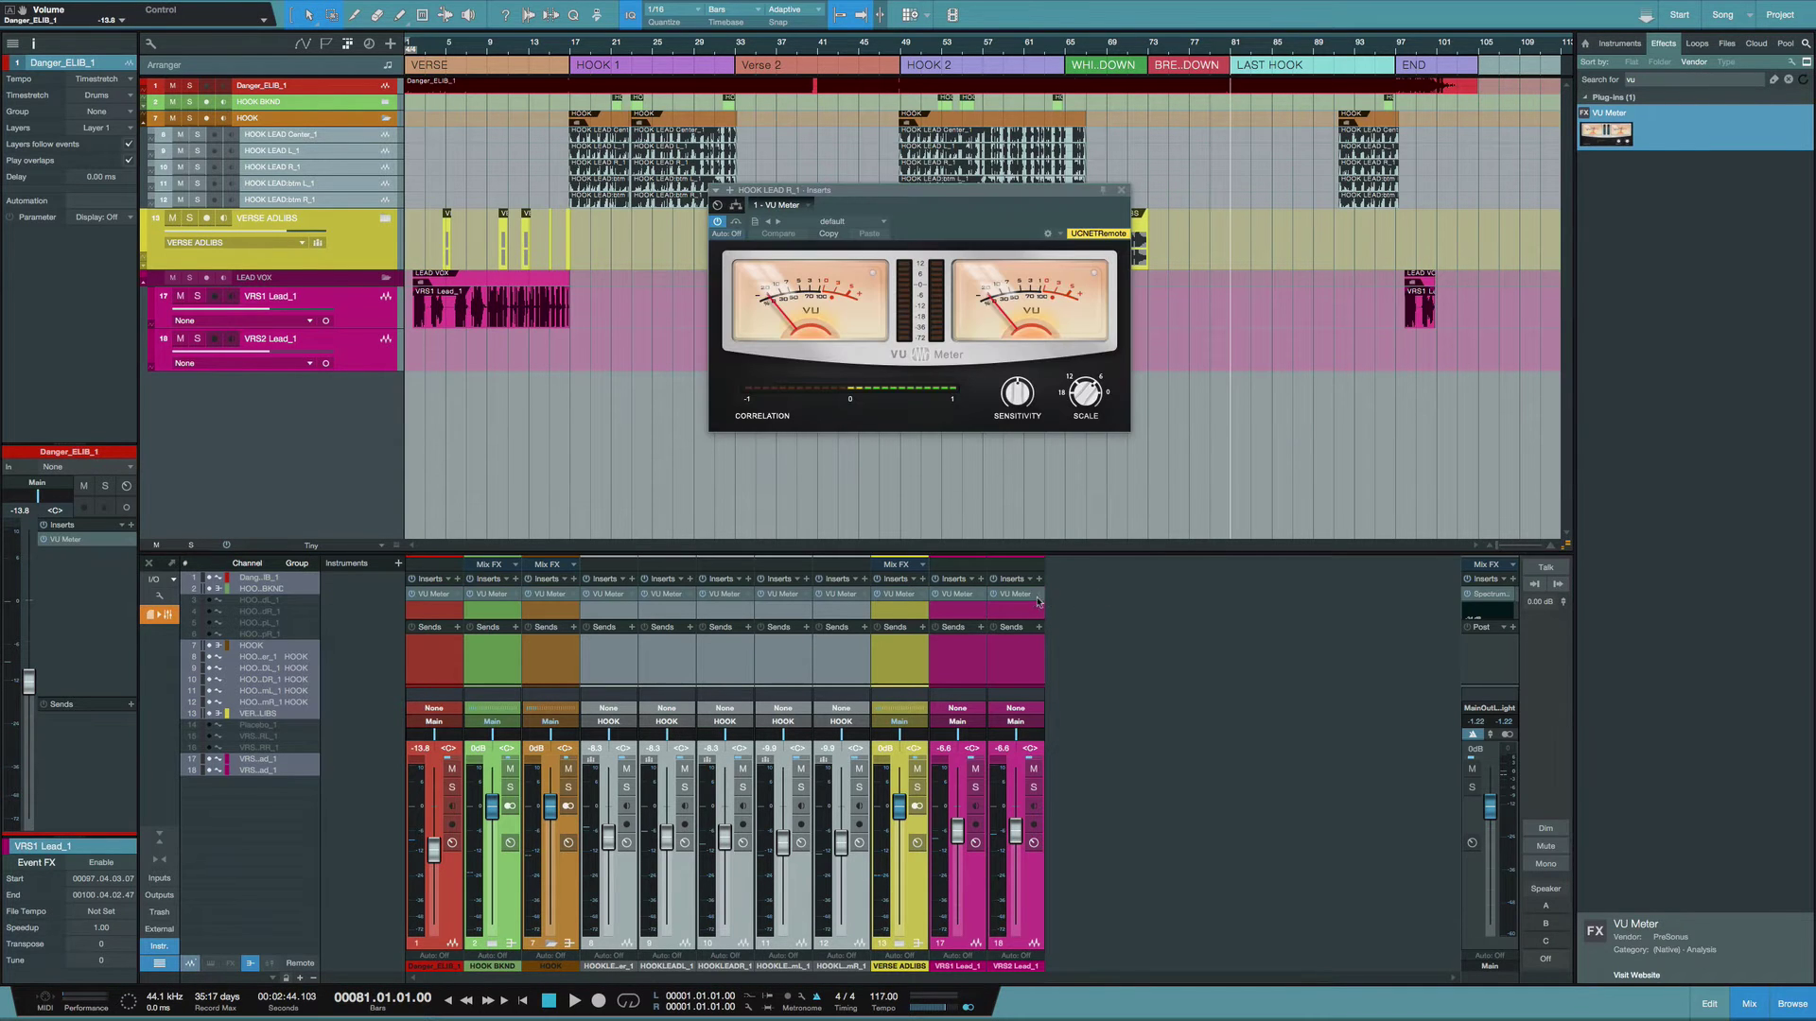
pyautogui.click(1017, 599)
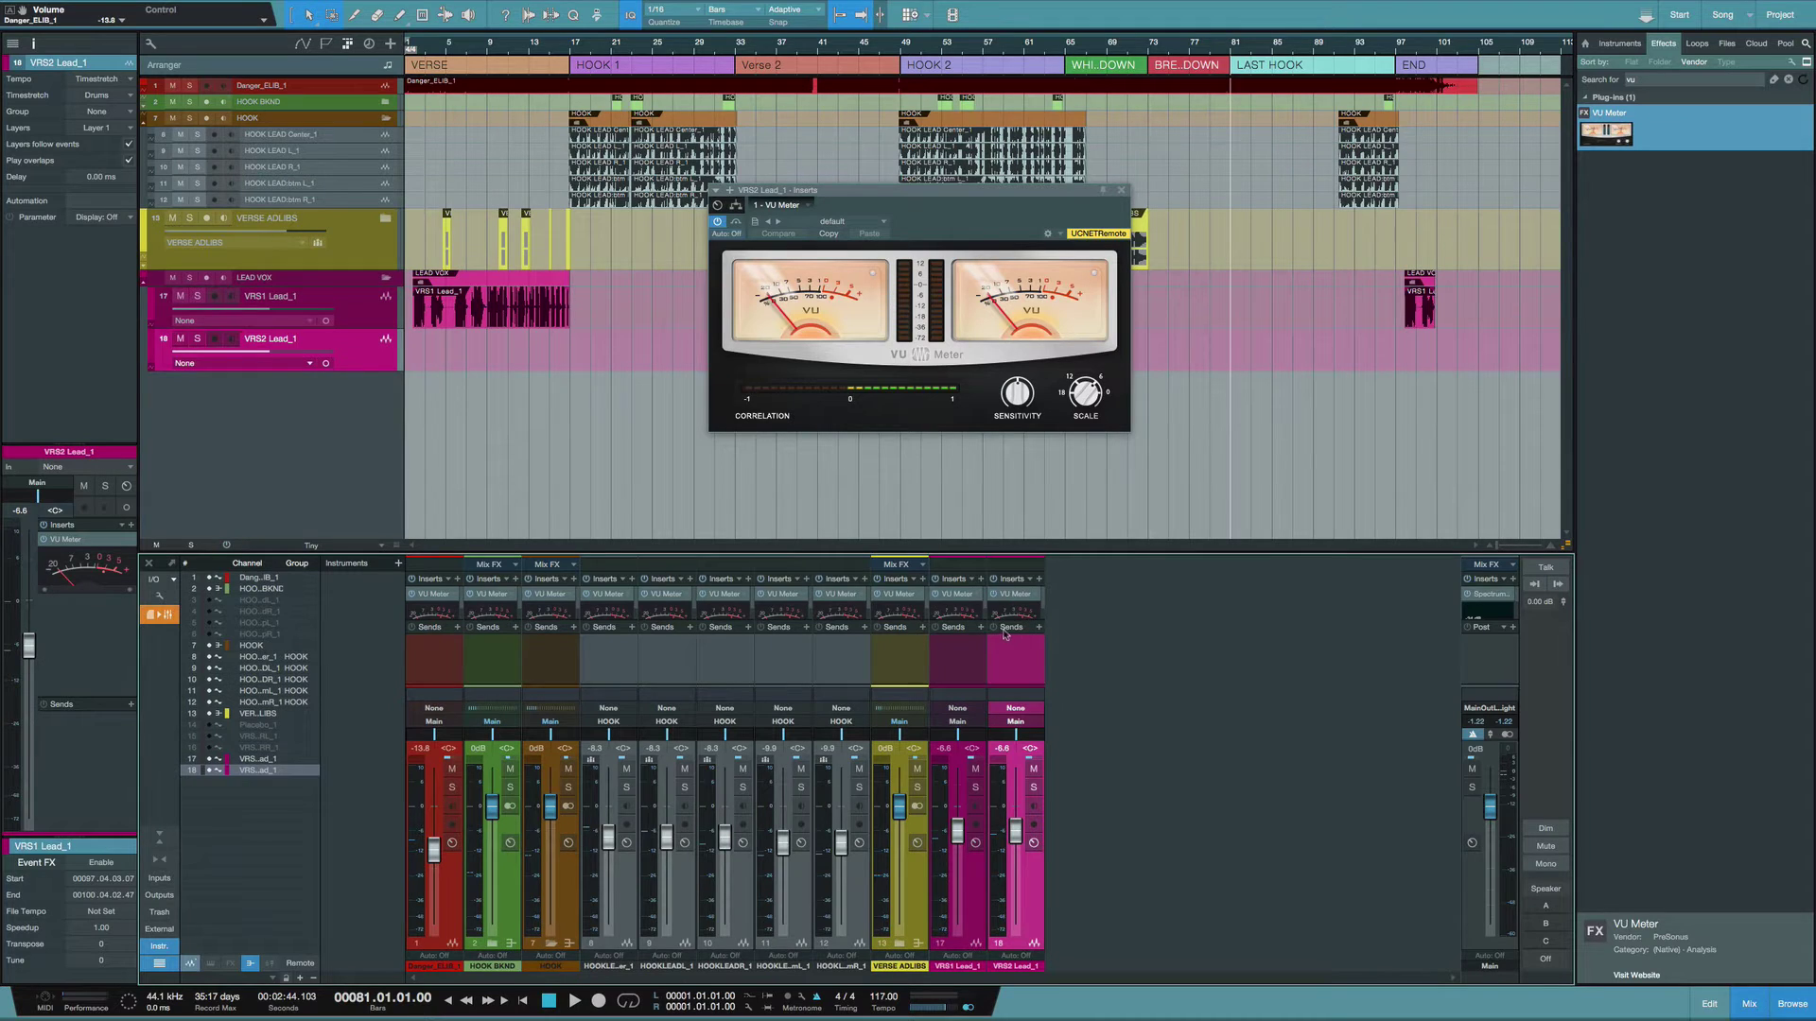
pyautogui.moveTo(1012, 621); pyautogui.dragTo(1010, 651)
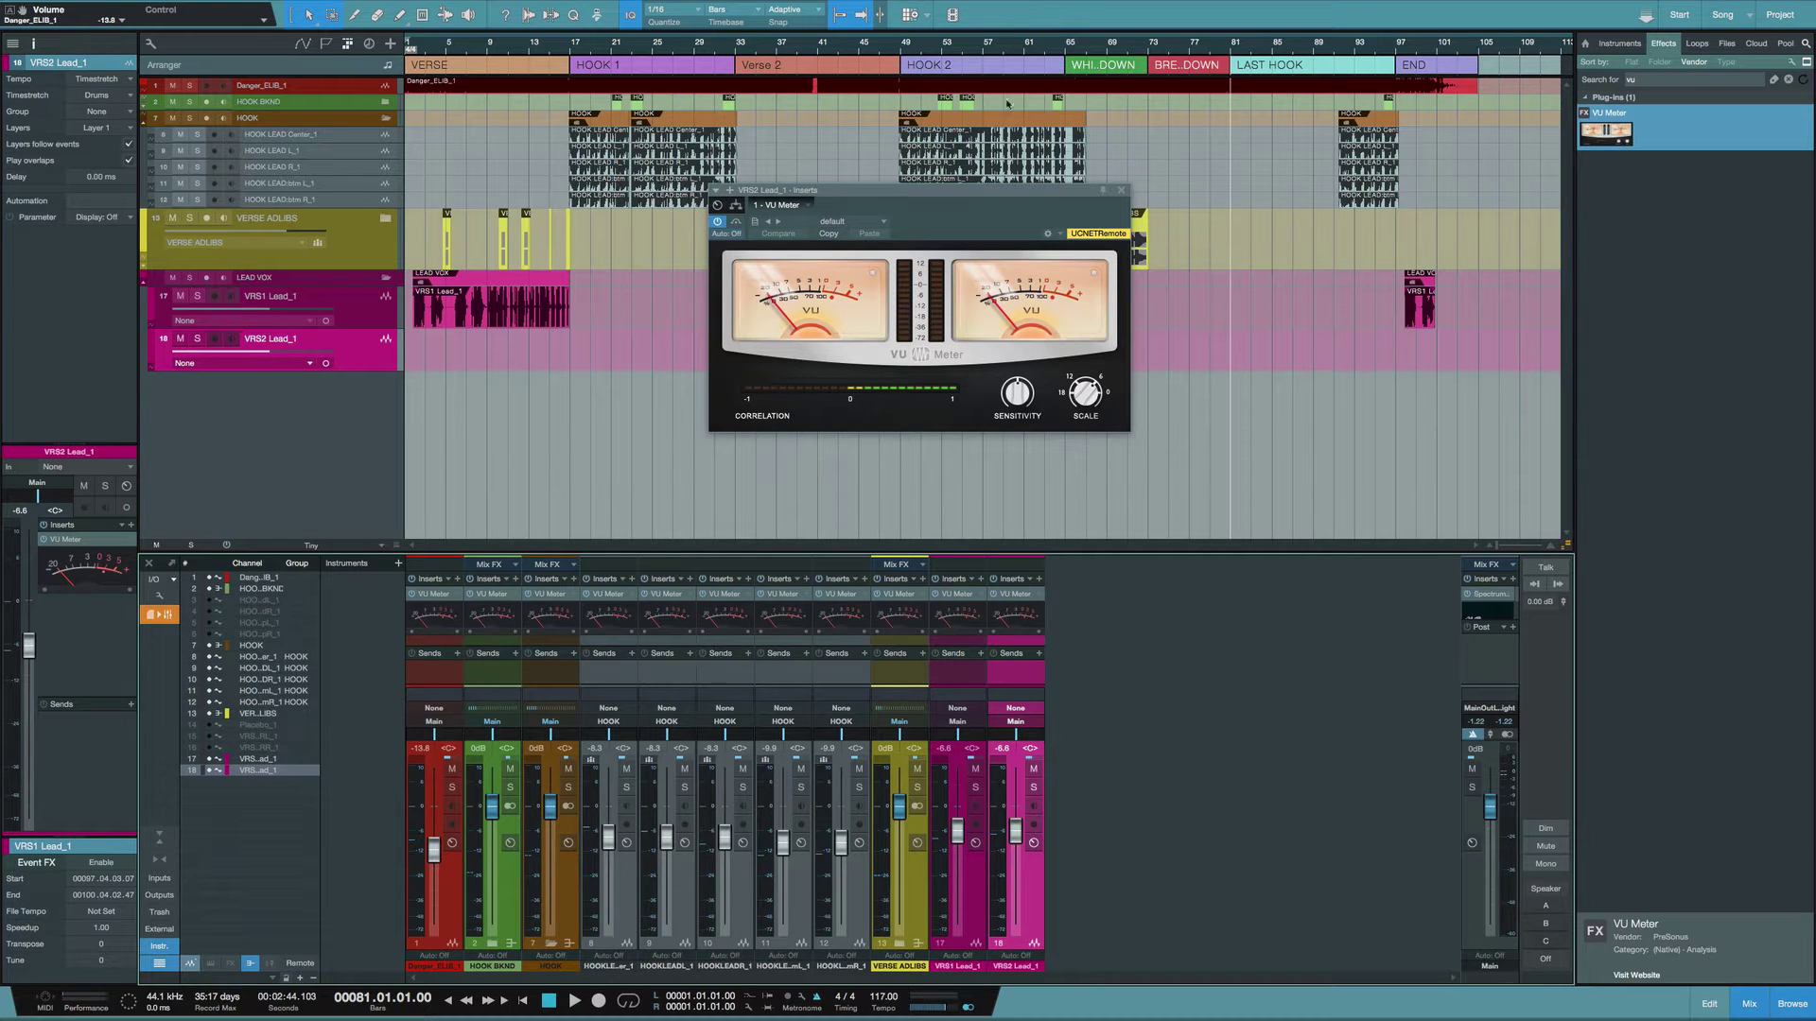
# Play from bar 51 while enlarging the channel and Main insert areas, then stop
pyautogui.click(927, 55)
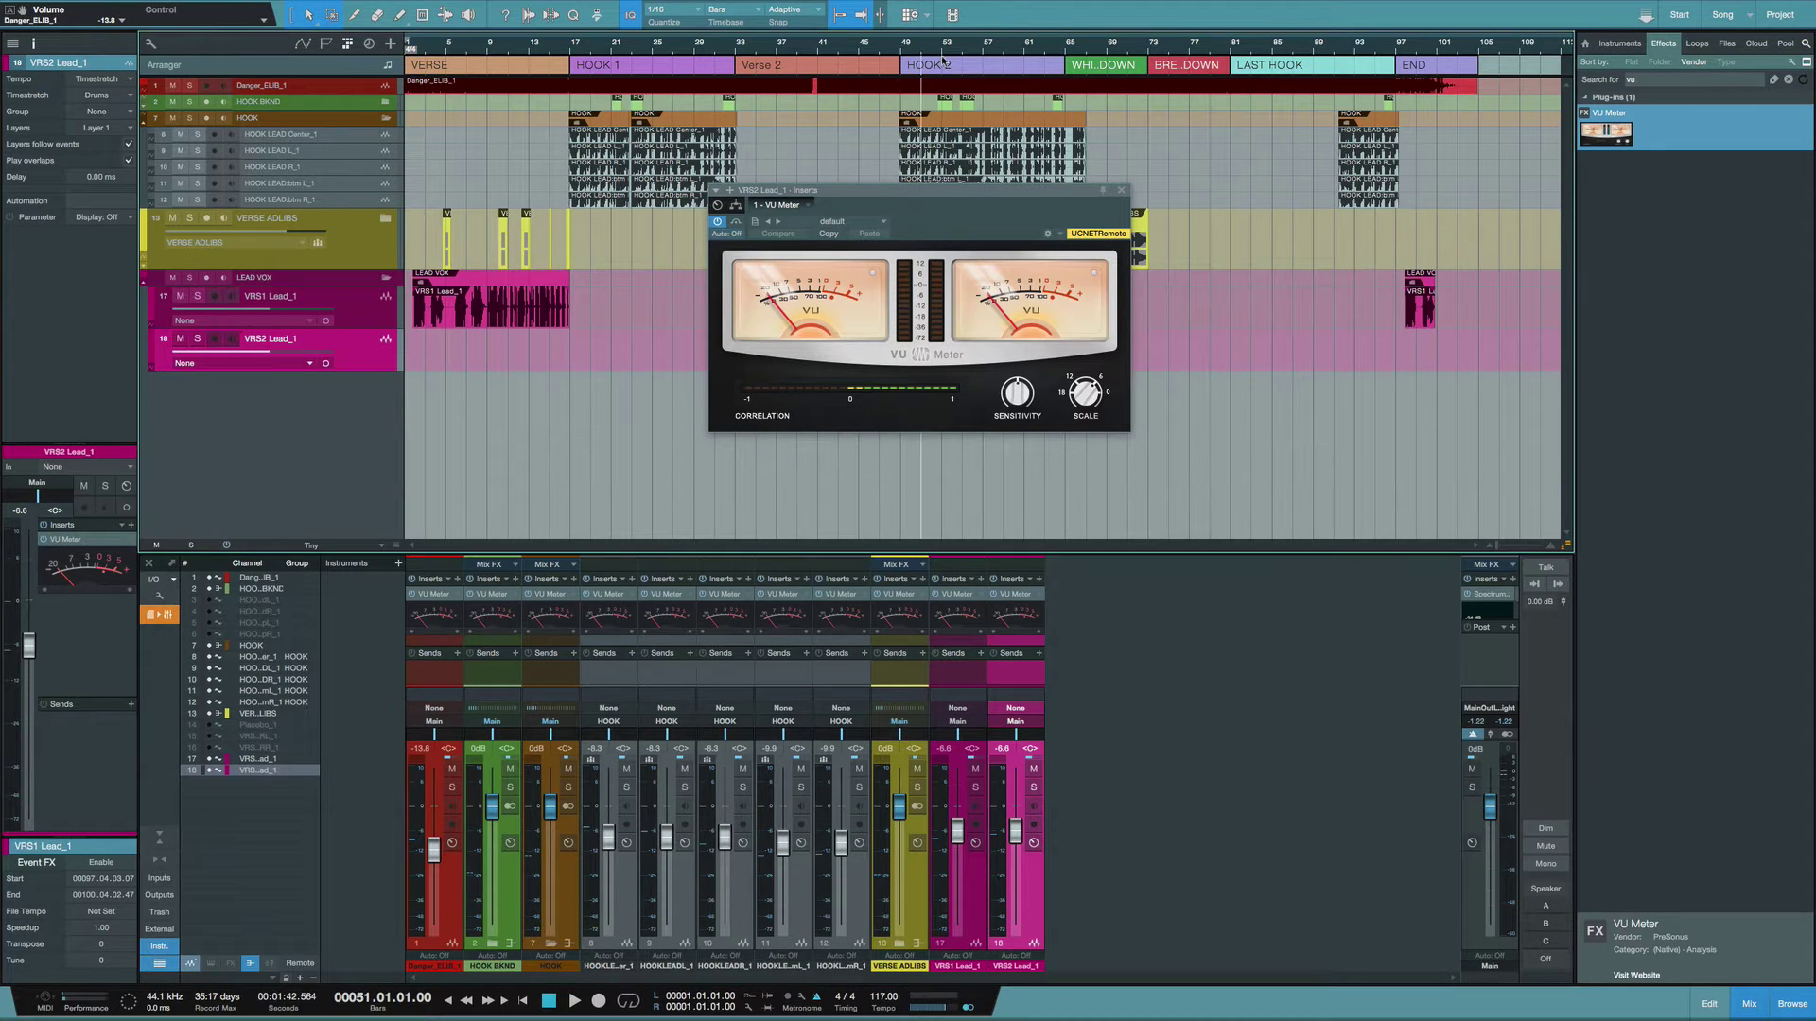
pyautogui.press('space')
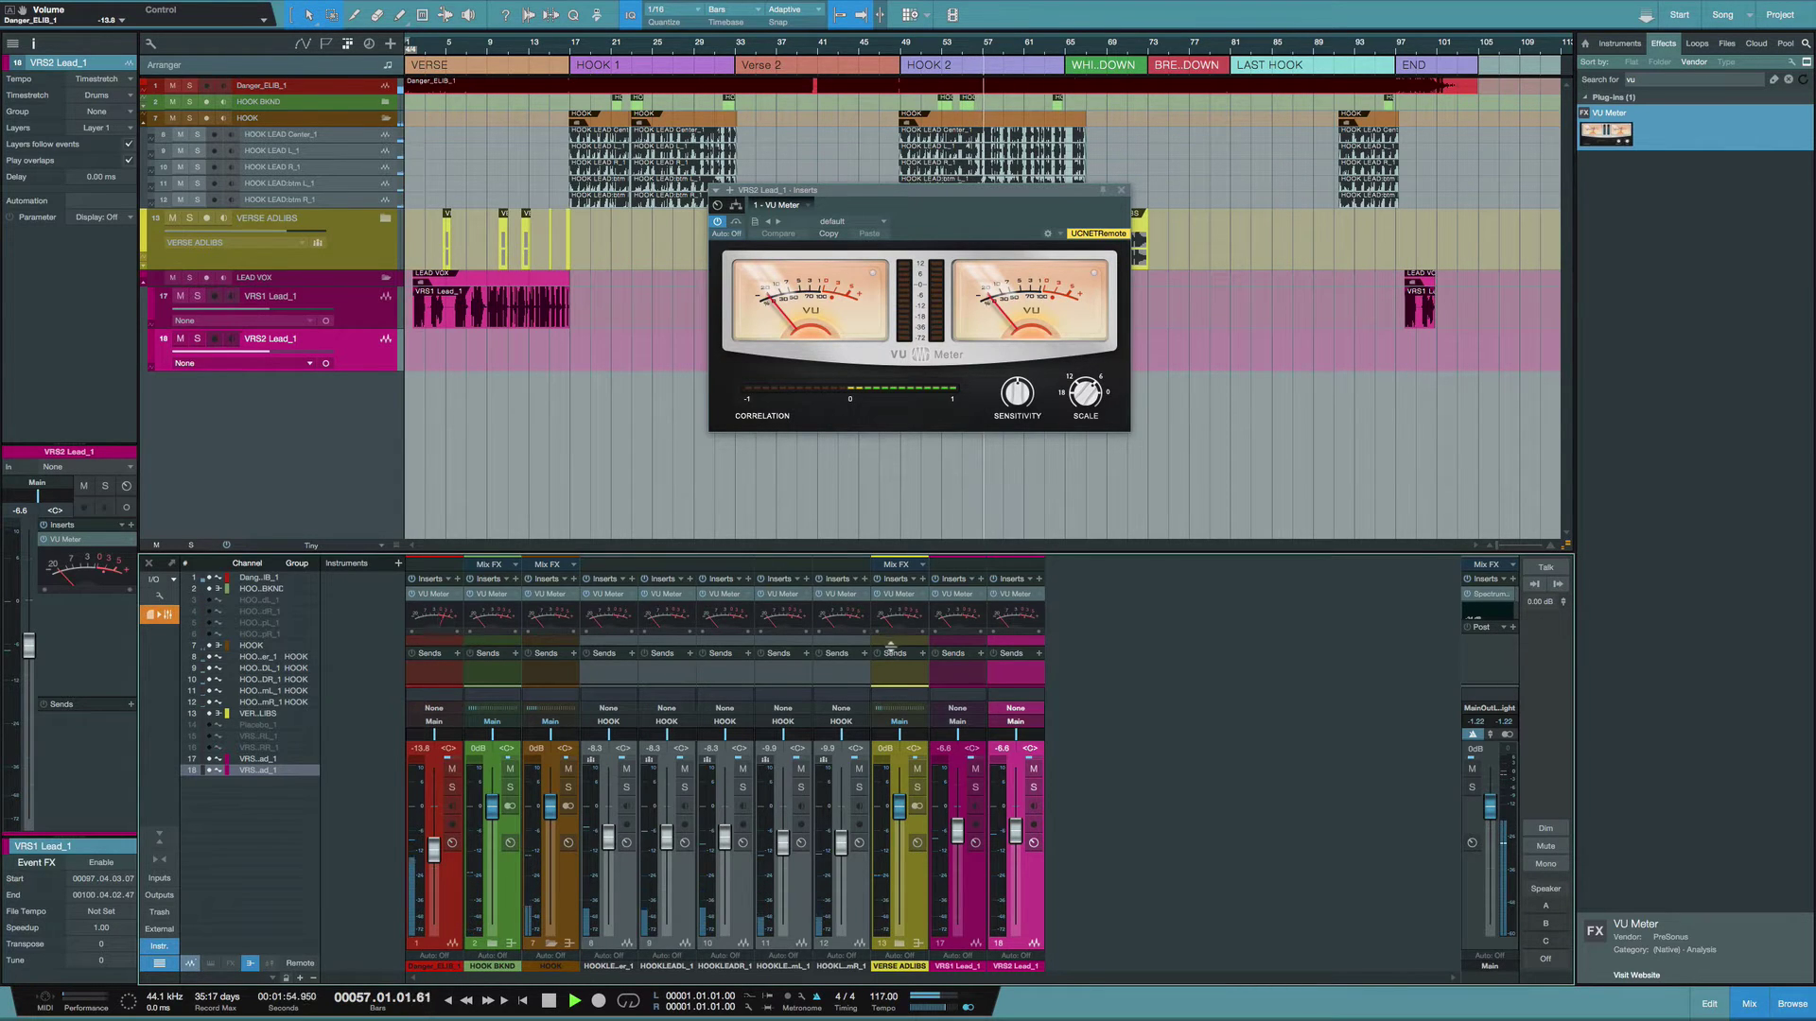
pyautogui.moveTo(891, 650); pyautogui.dragTo(891, 666)
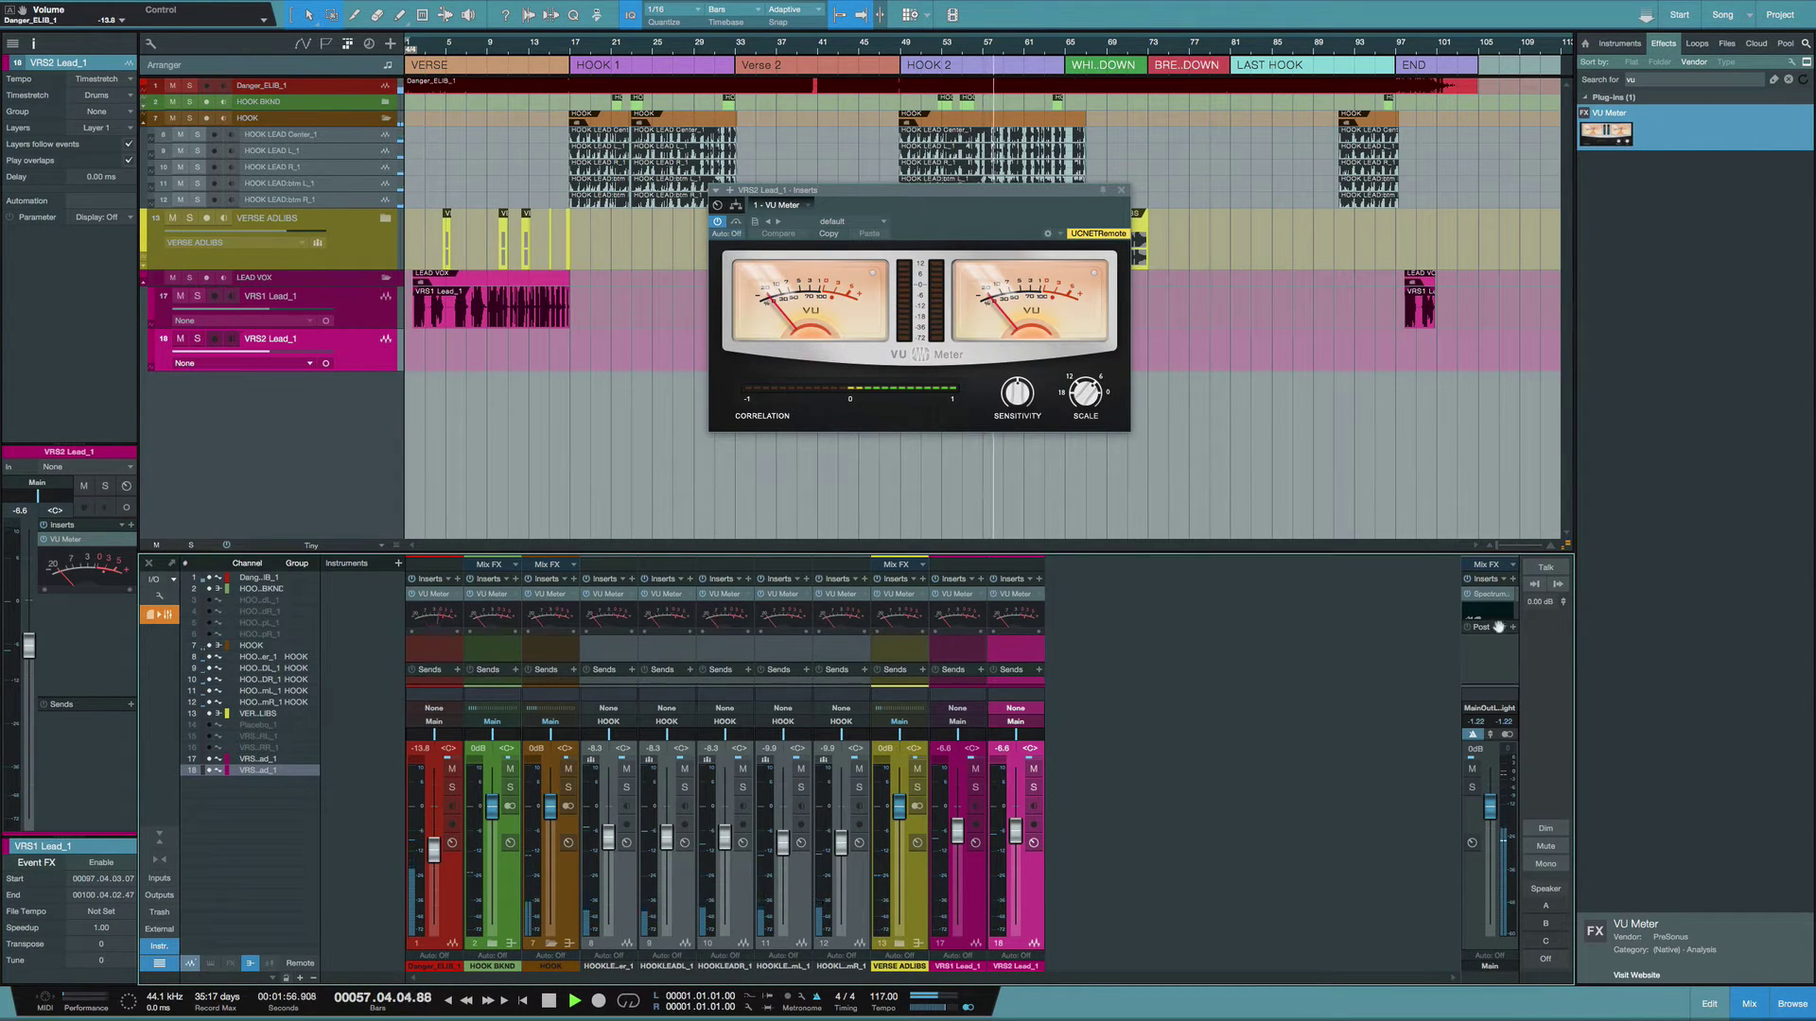
pyautogui.moveTo(1498, 623); pyautogui.dragTo(1499, 669)
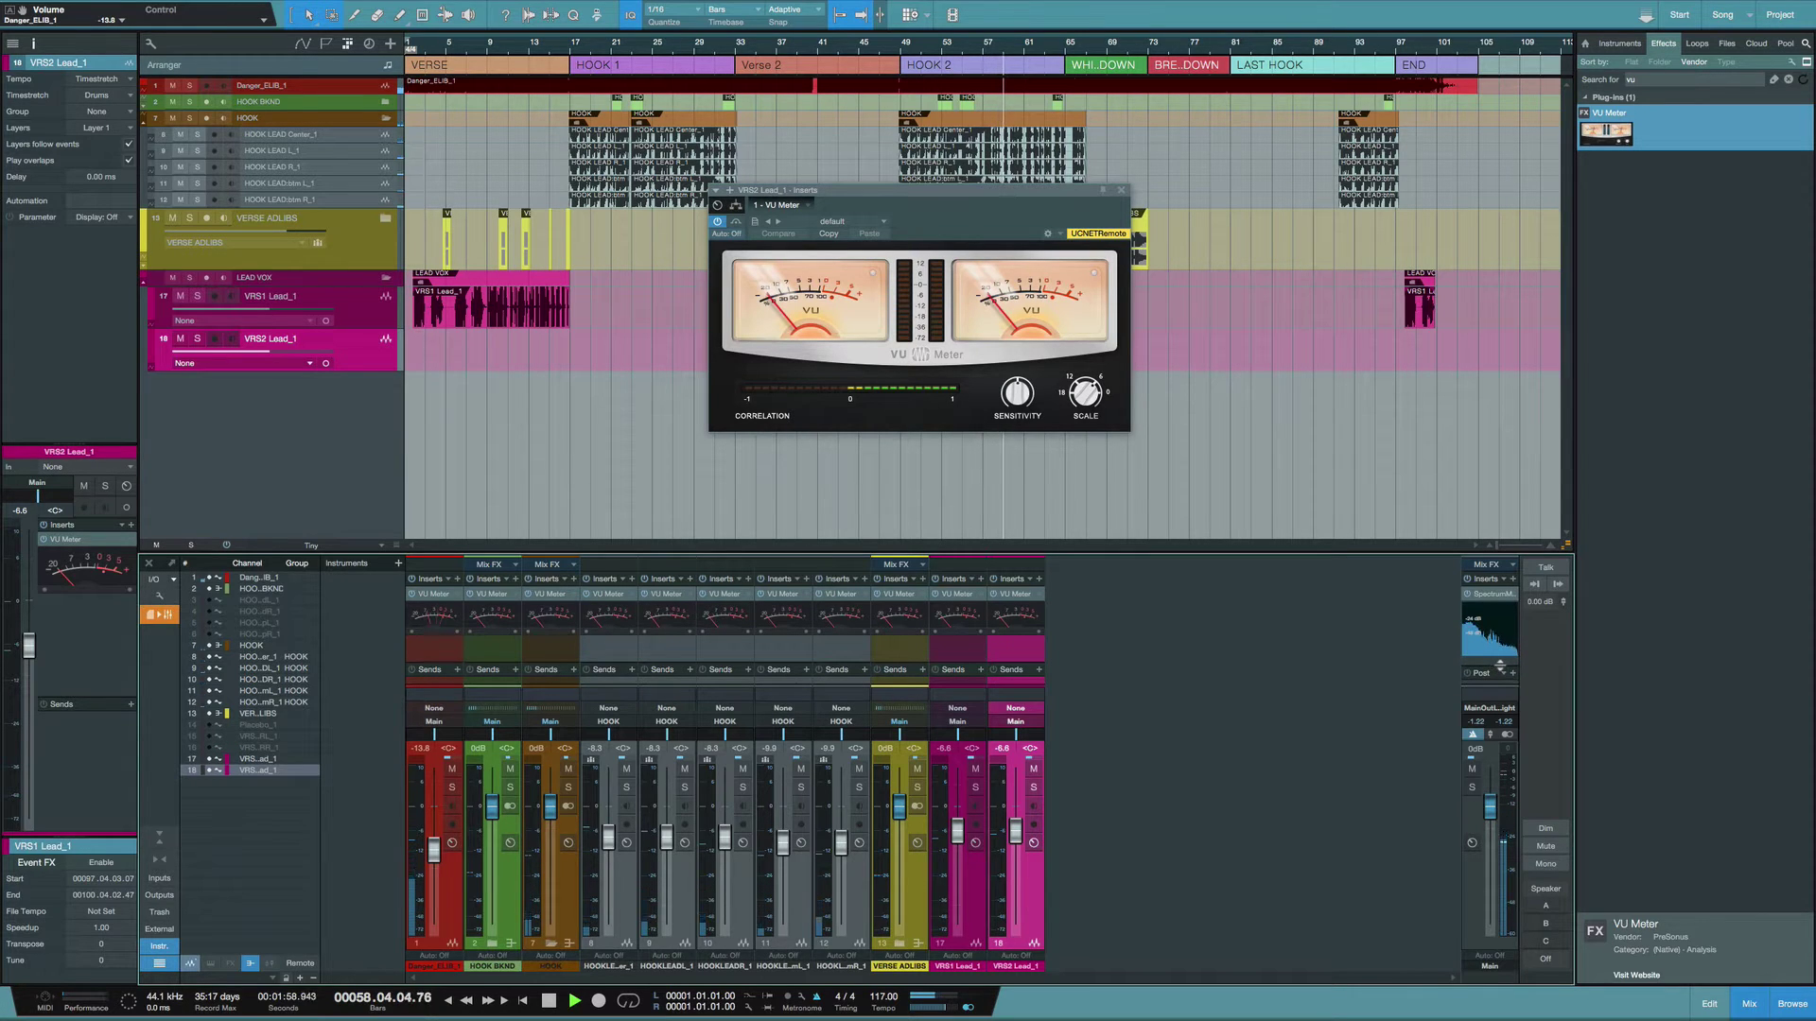
pyautogui.press('space')
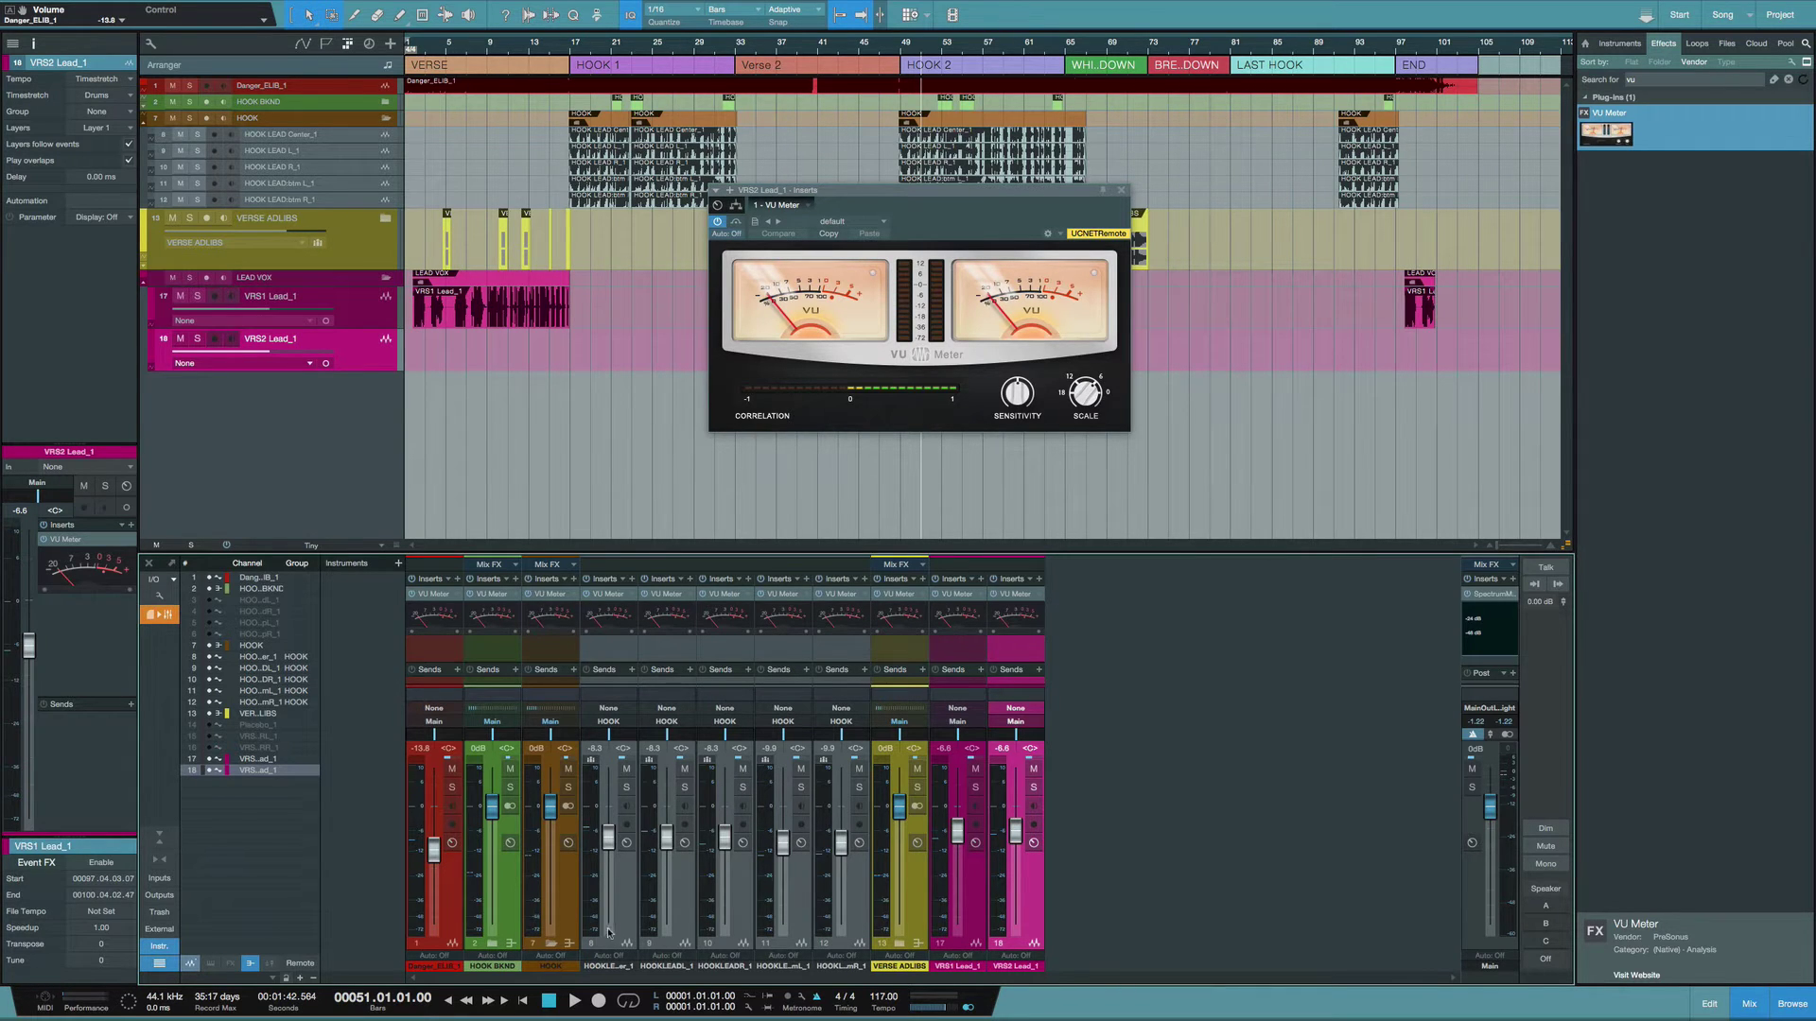
# Open the Performance Monitor, move it aside, and play then stop to watch CPU load
pyautogui.click(90, 1002)
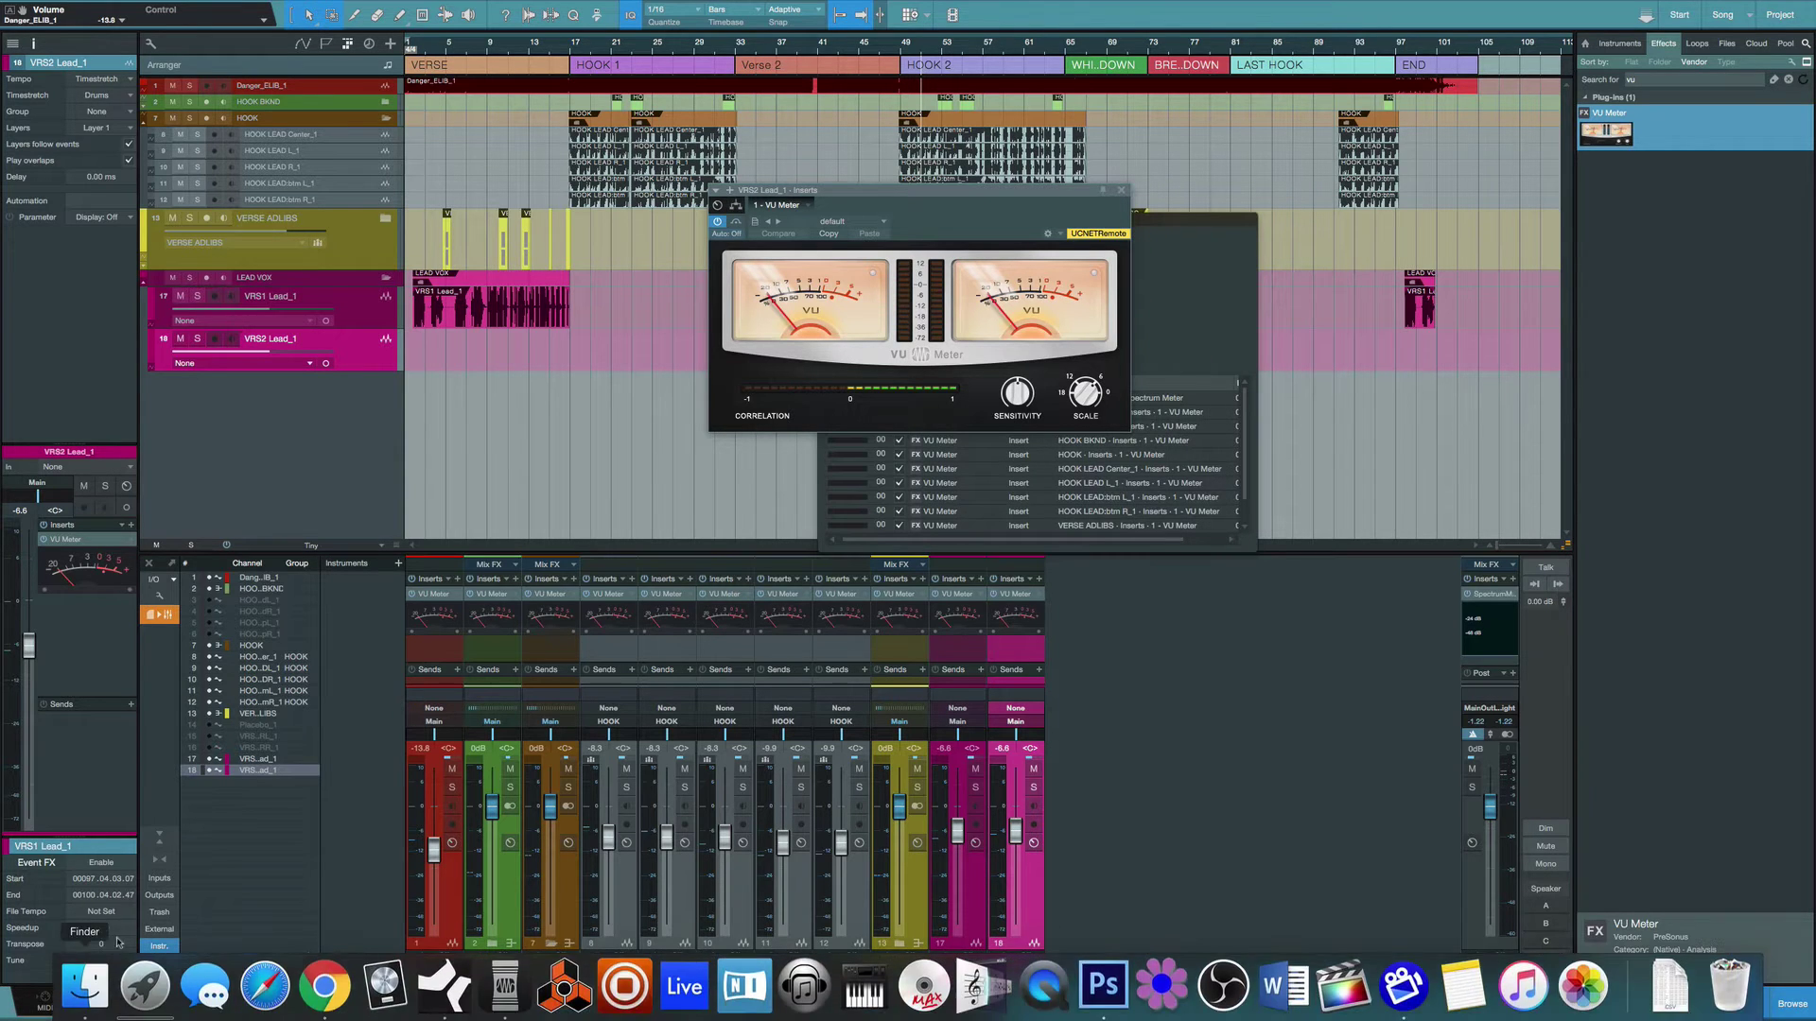
pyautogui.moveTo(1184, 223)
pyautogui.mouseDown()
pyautogui.moveTo(622, 240)
pyautogui.moveTo(574, 162)
pyautogui.mouseUp()
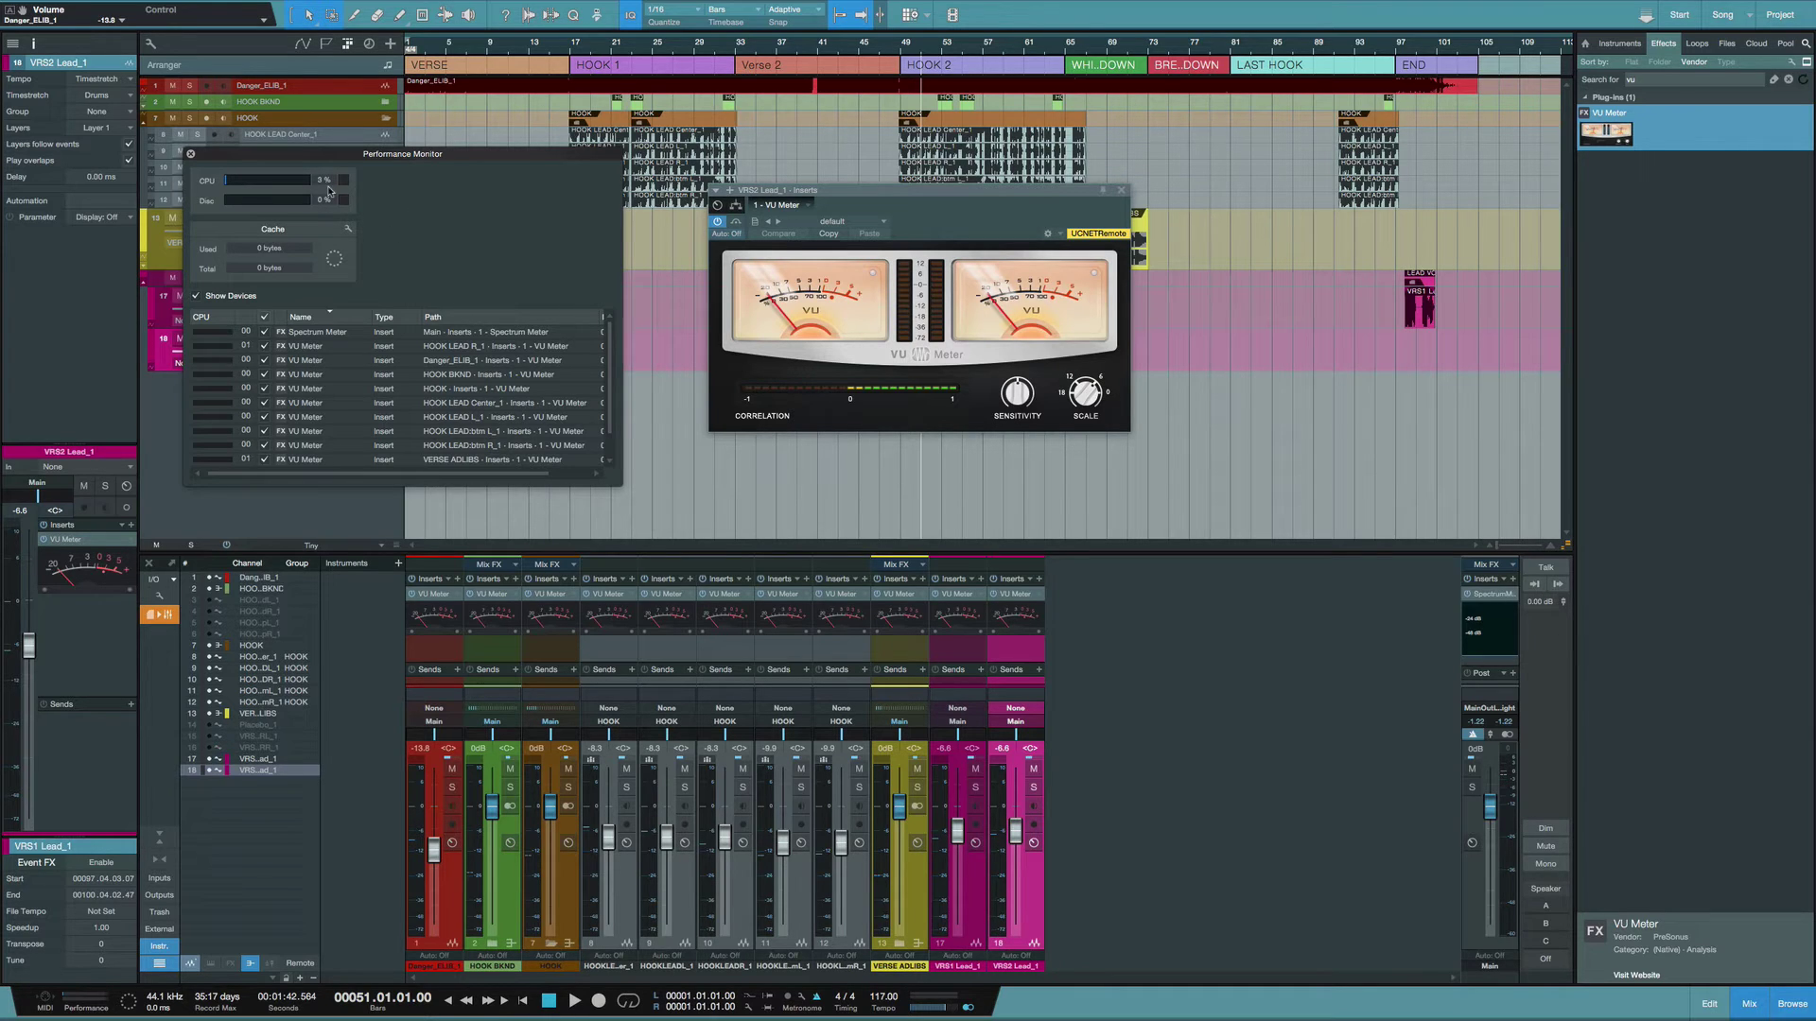
pyautogui.press('space')
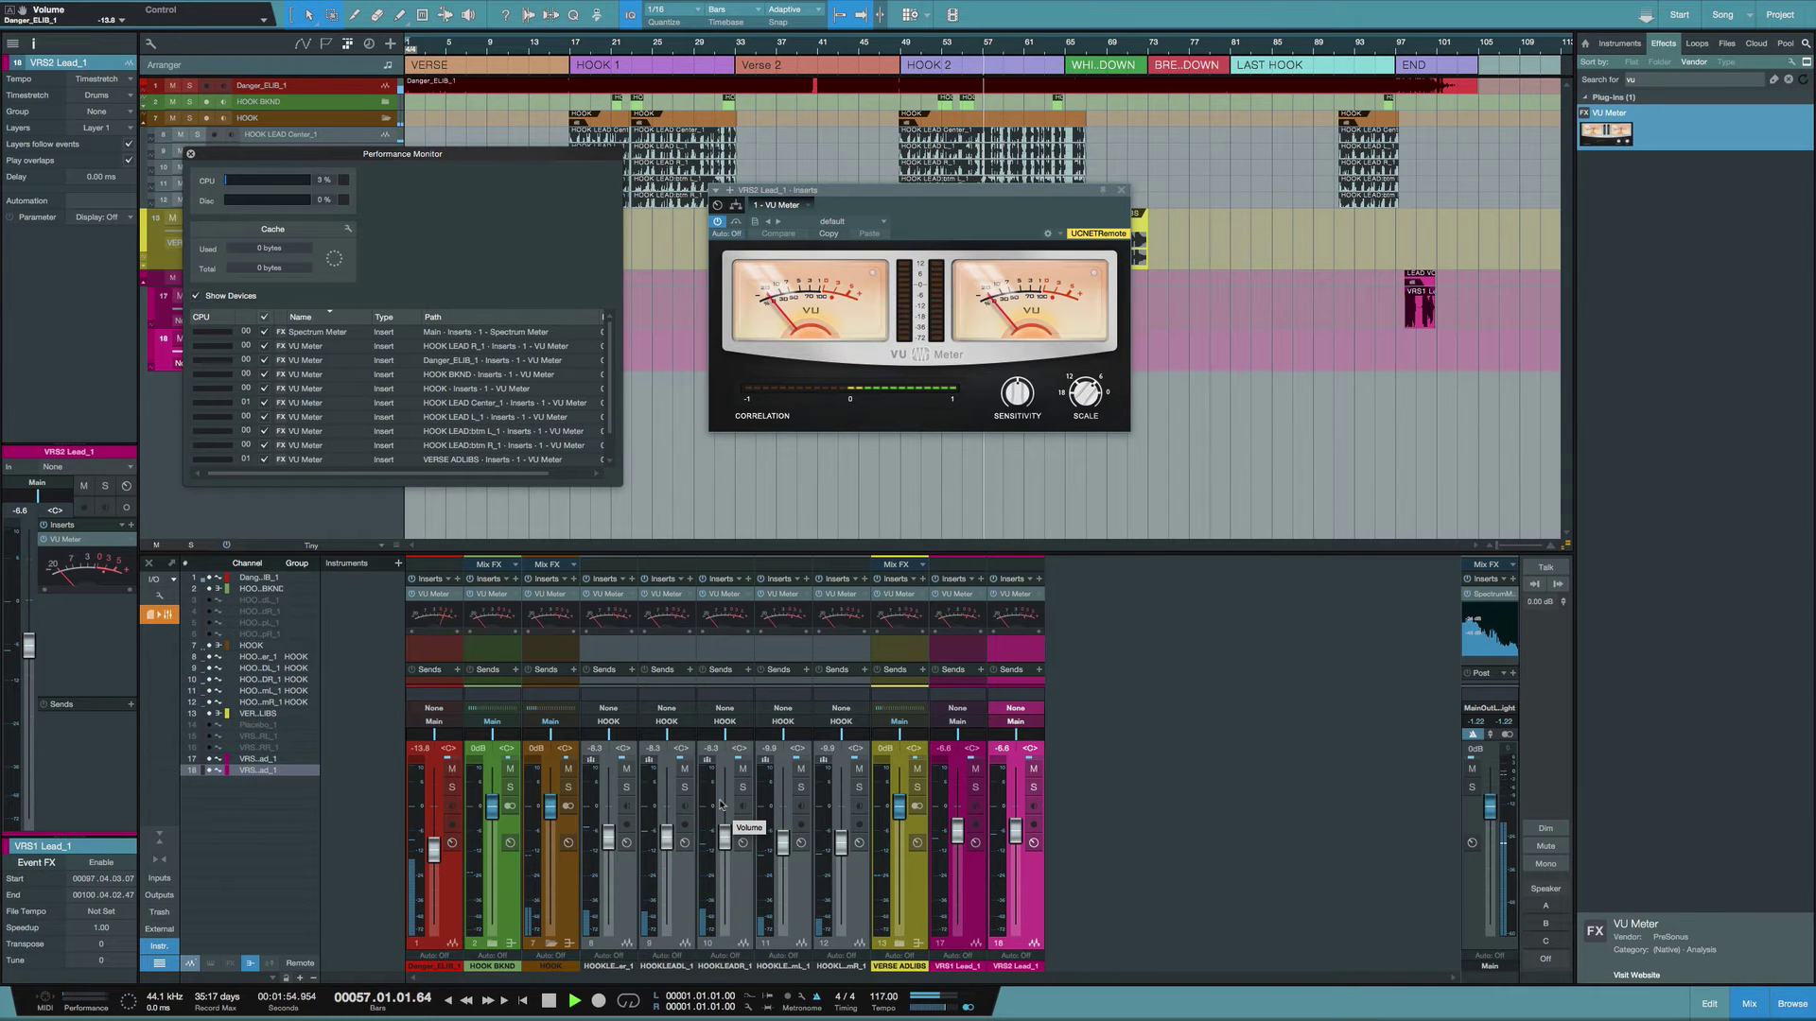
pyautogui.press('space')
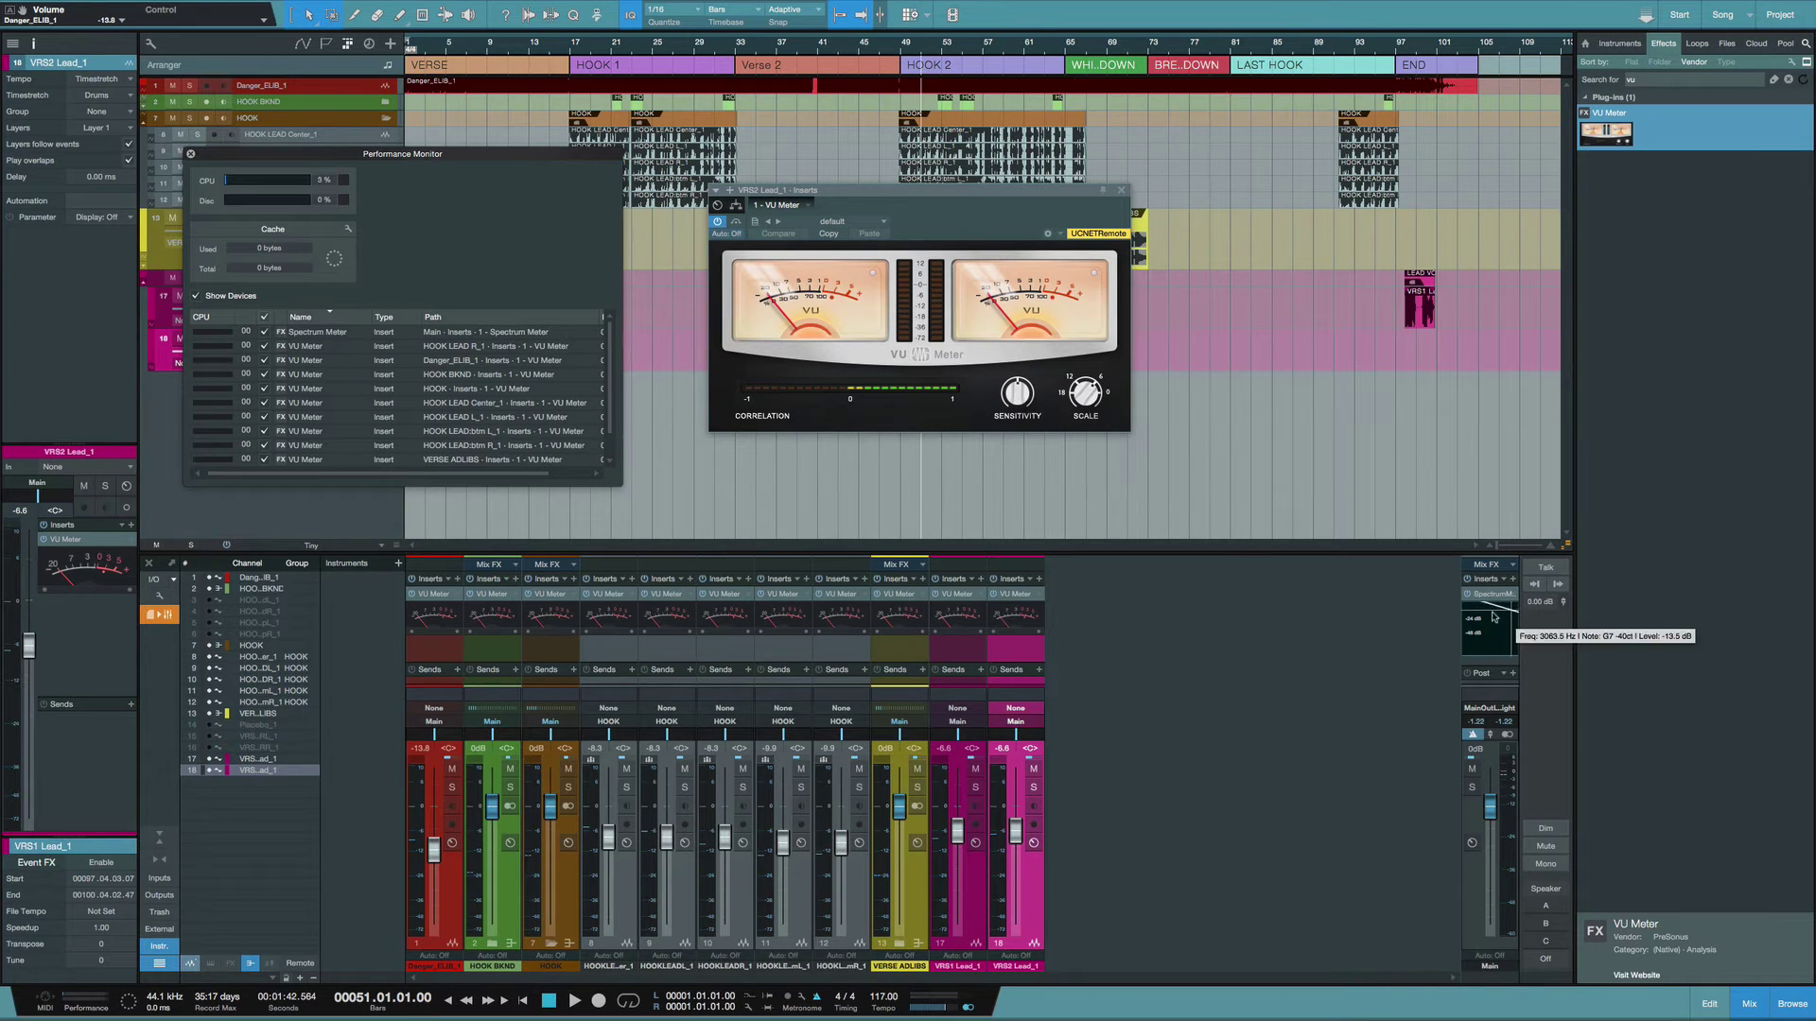
pyautogui.moveTo(1489, 629)
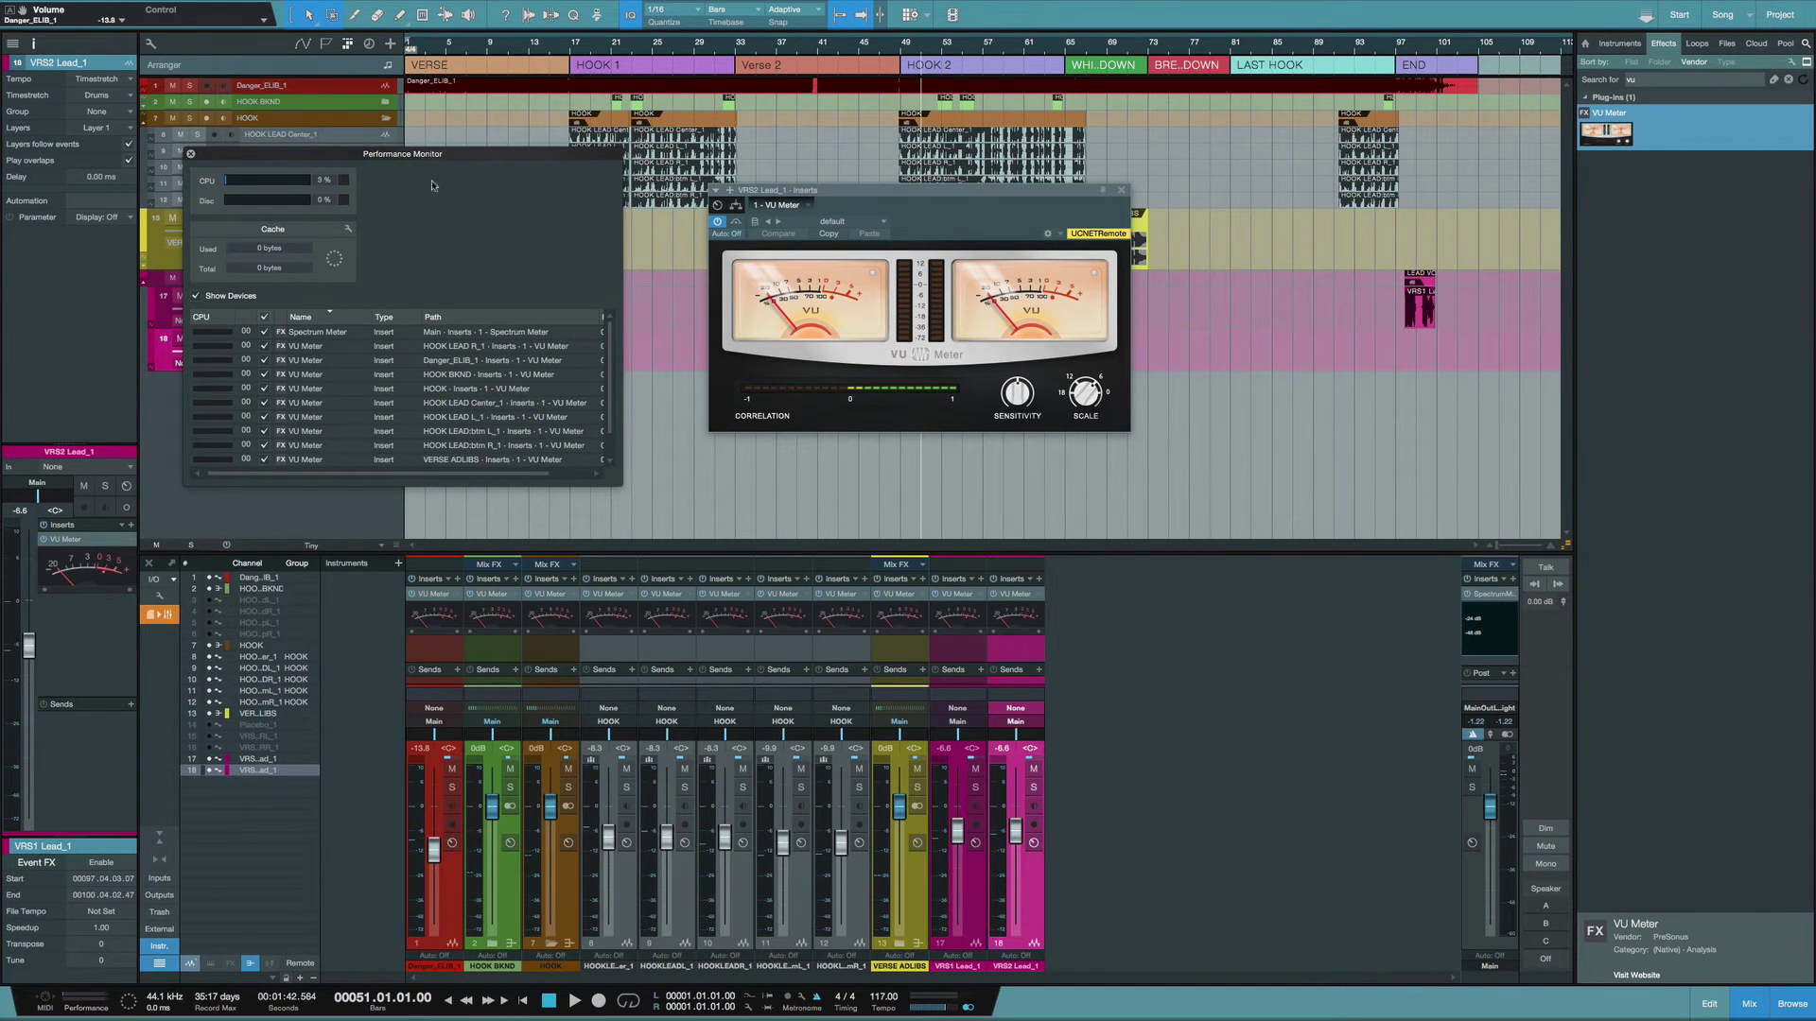
# Nudge the Performance Monitor and close the VU Meter plug-in window
pyautogui.moveTo(488, 156); pyautogui.dragTo(533, 169)
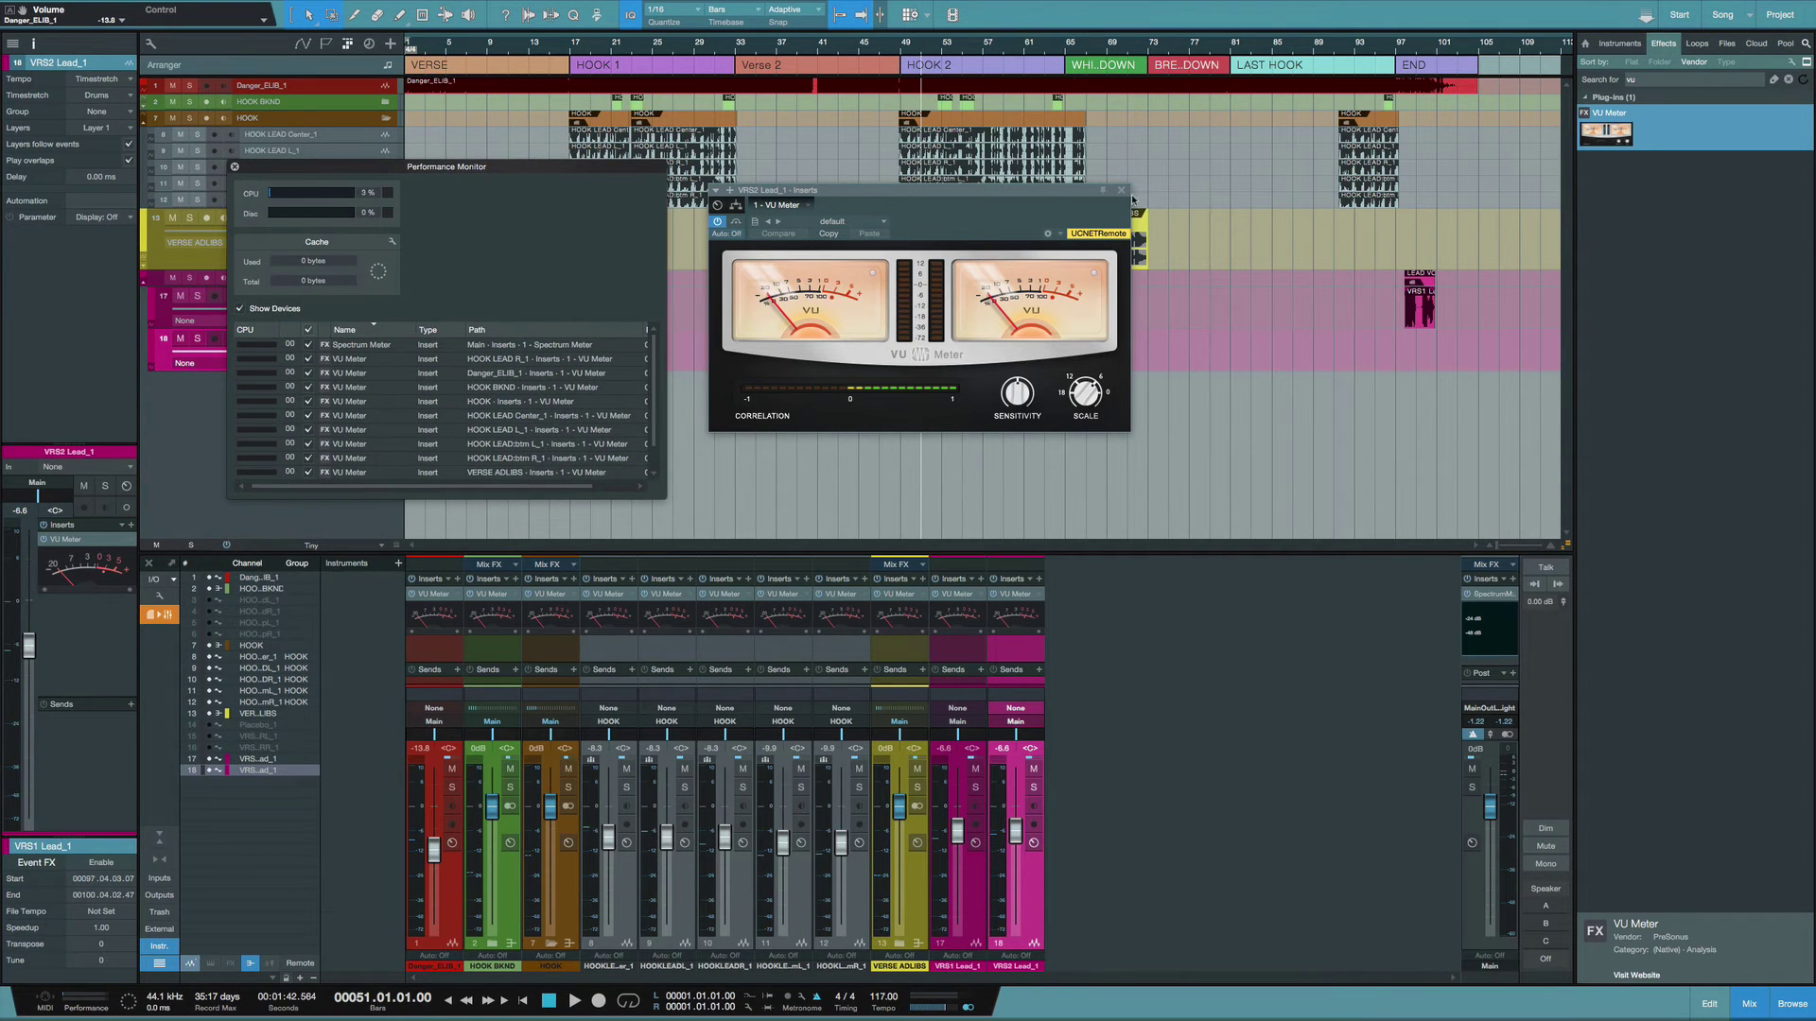
pyautogui.click(1123, 189)
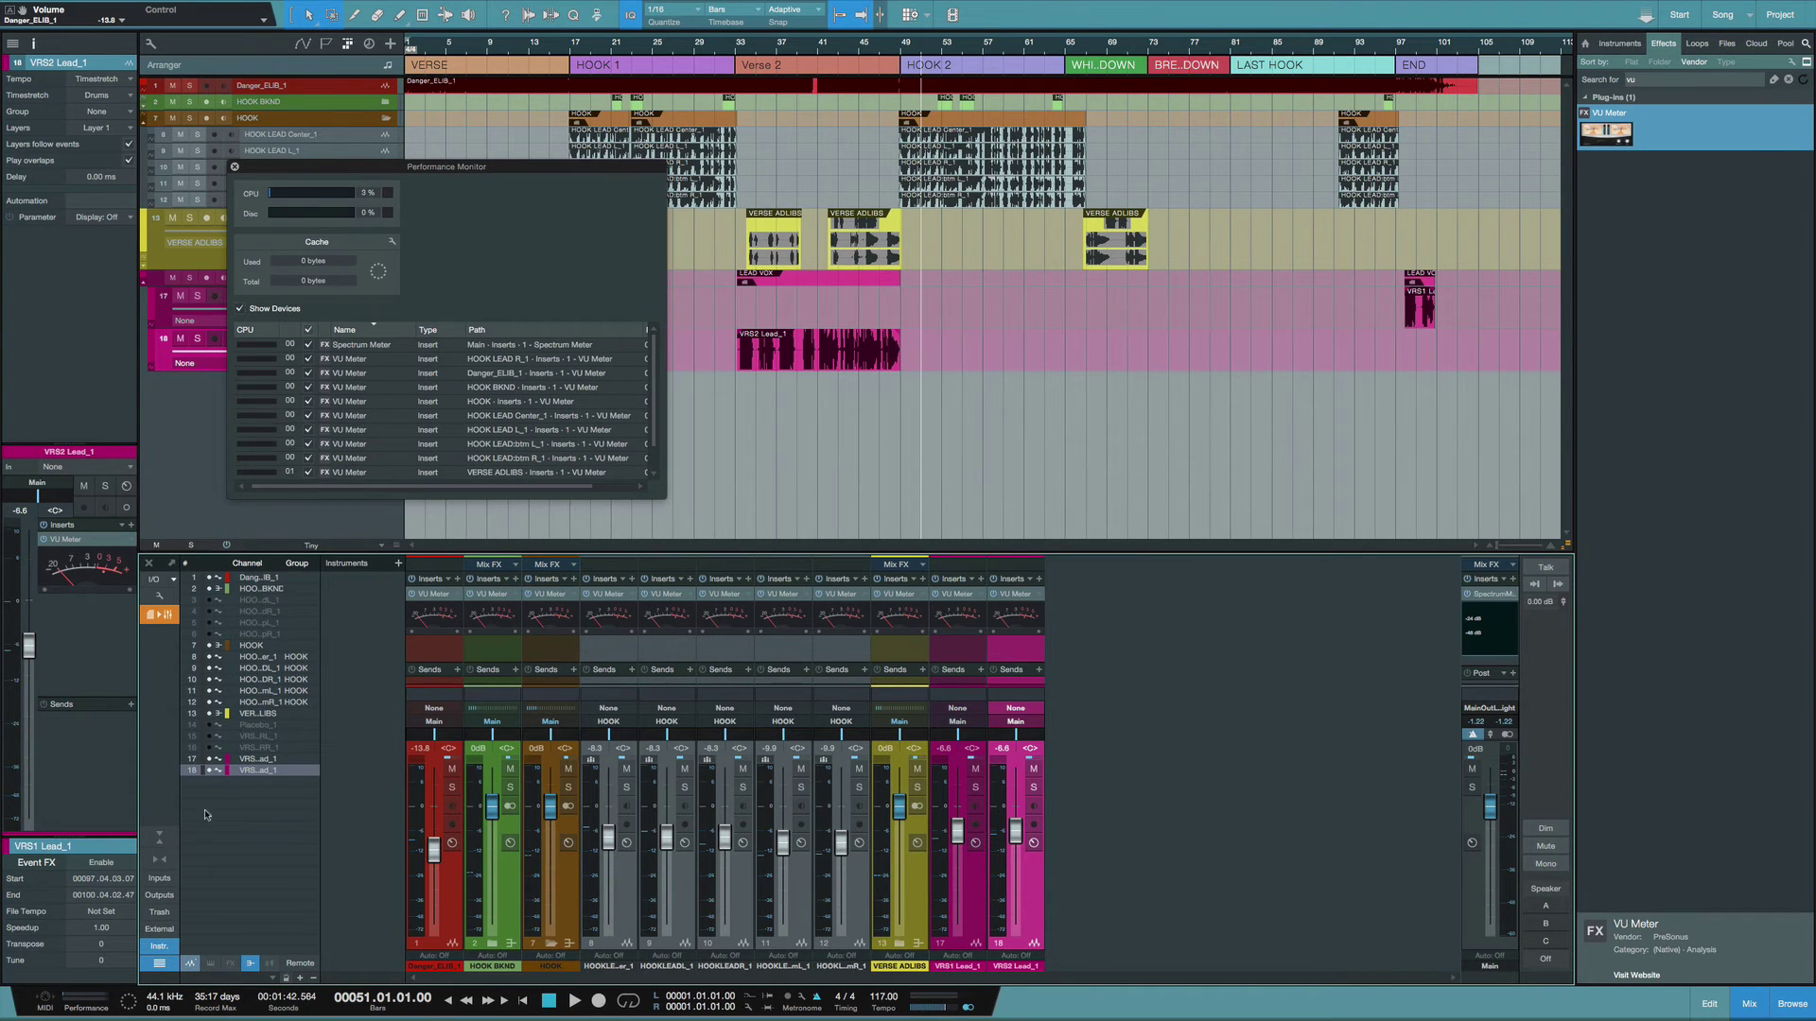
pyautogui.click(160, 861)
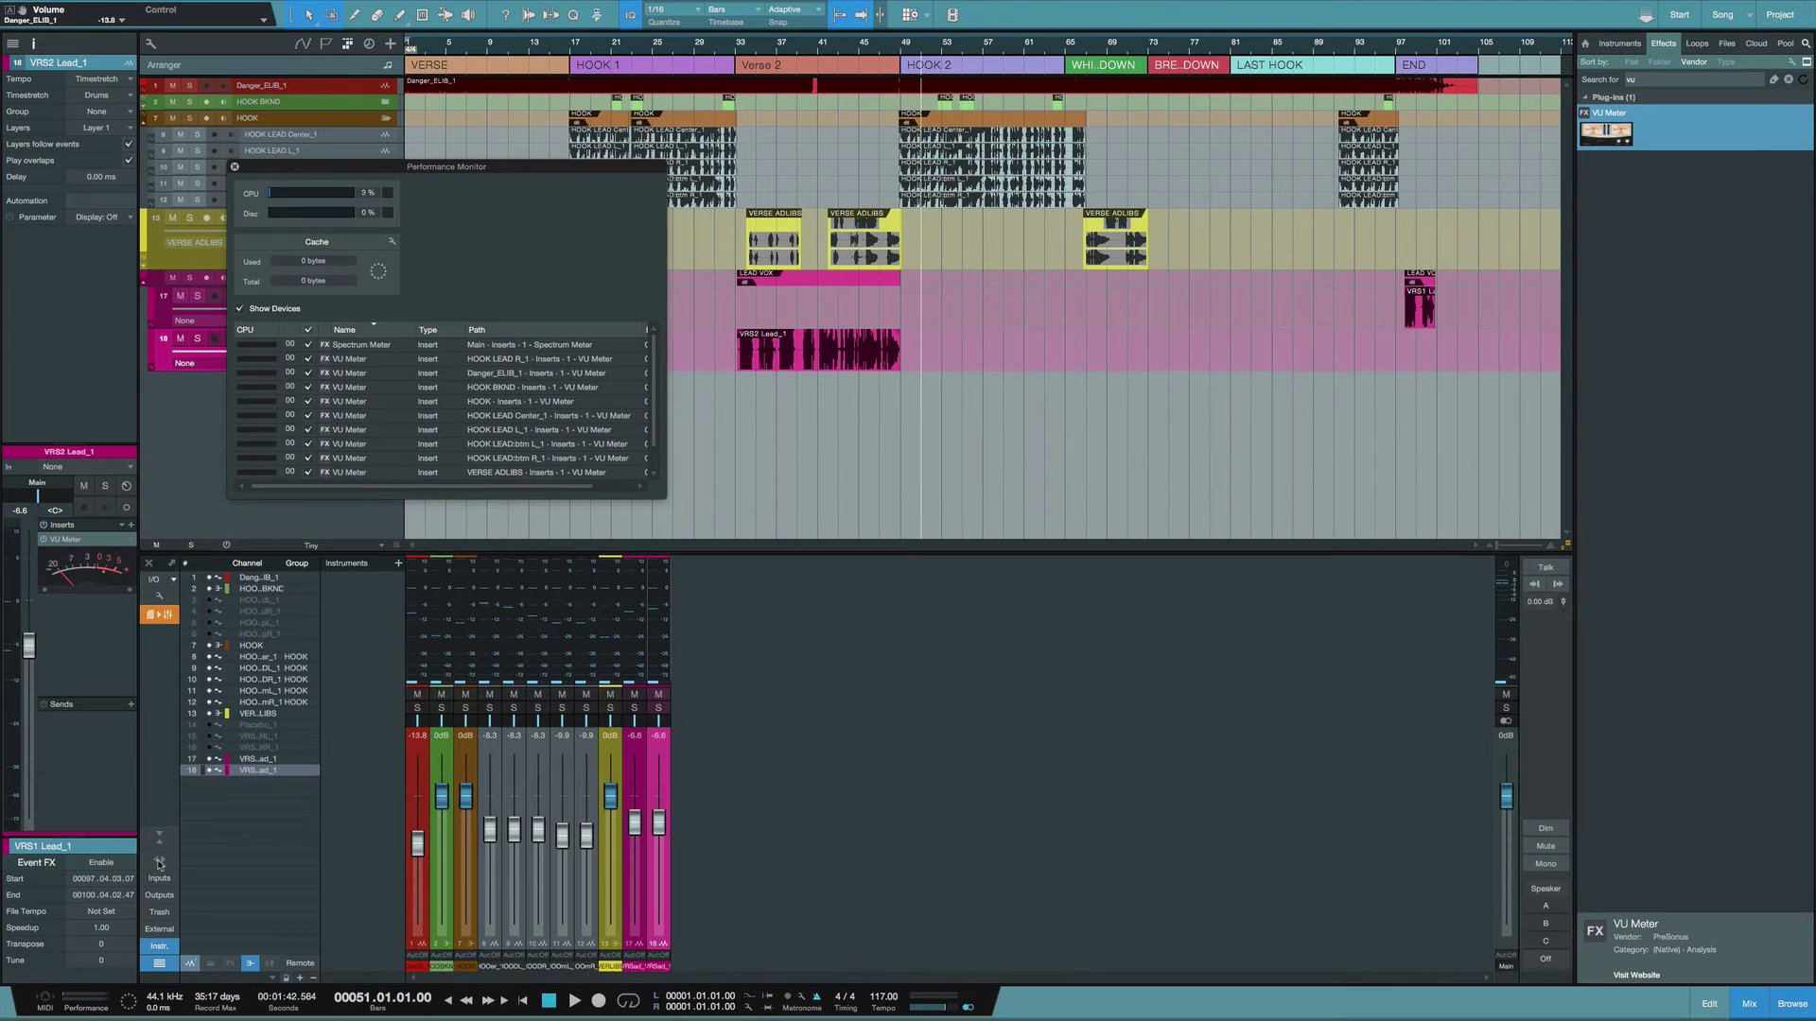
pyautogui.press('space')
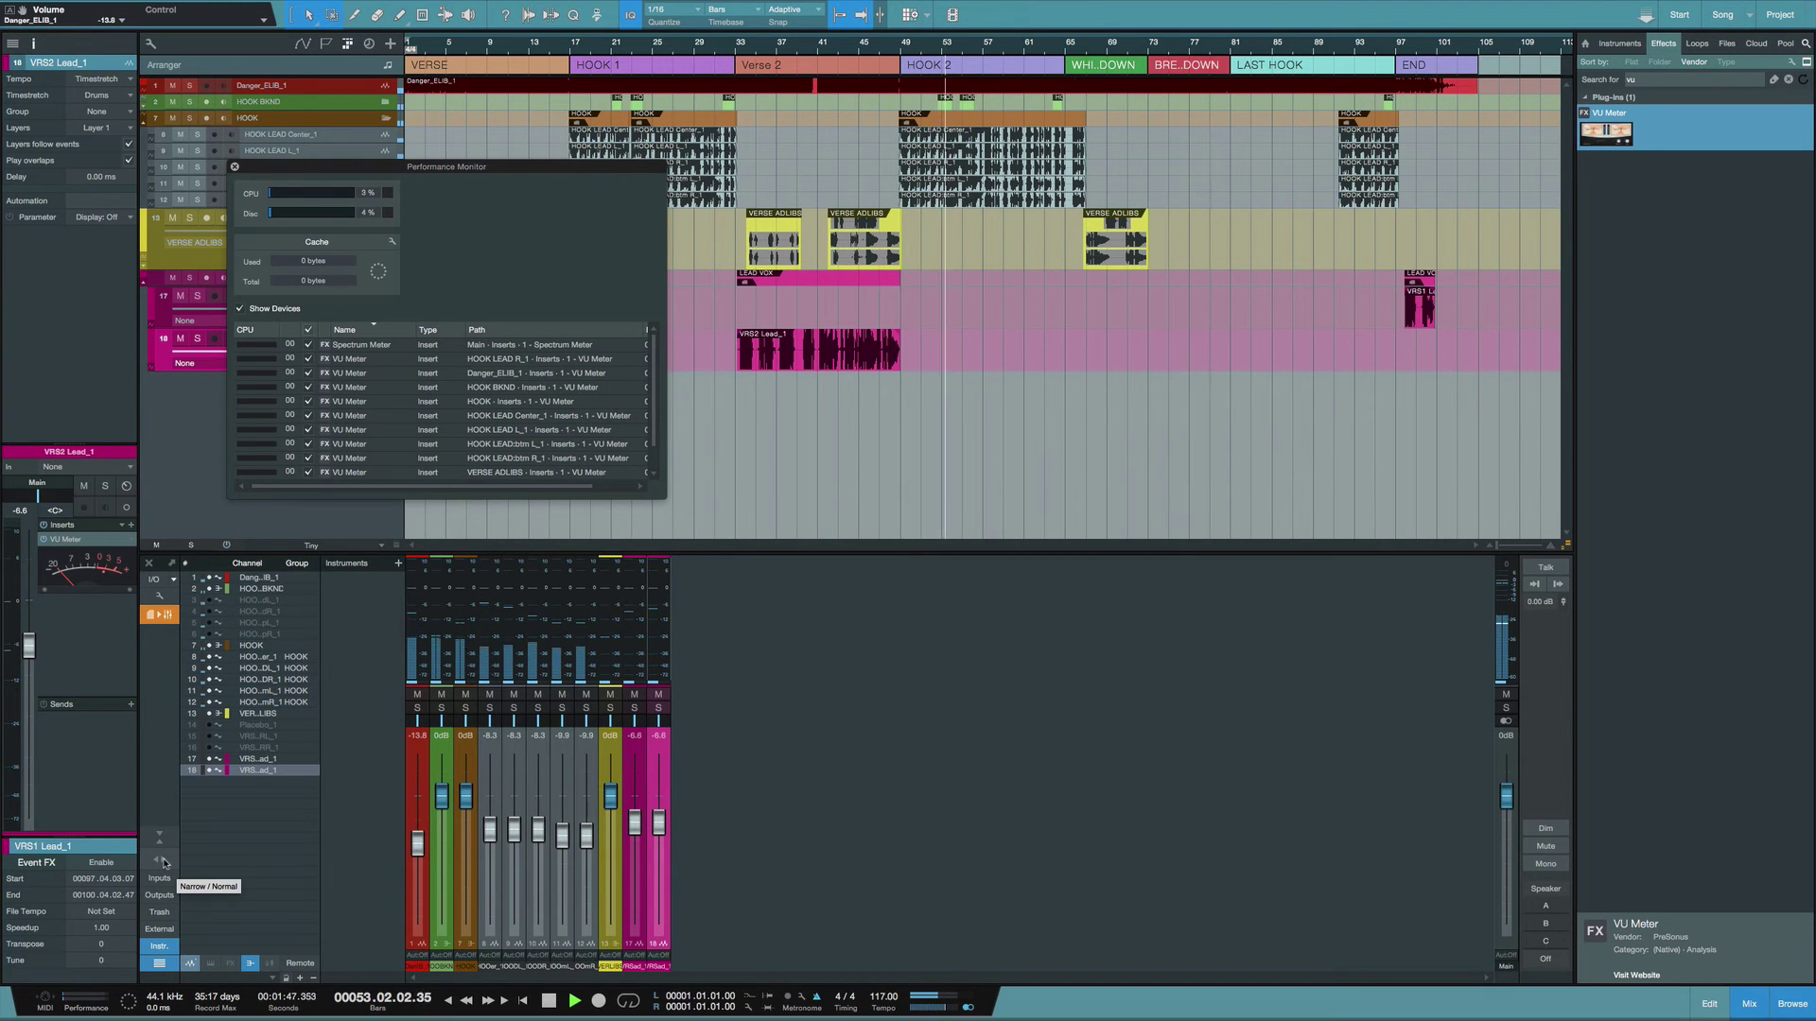
pyautogui.click(164, 861)
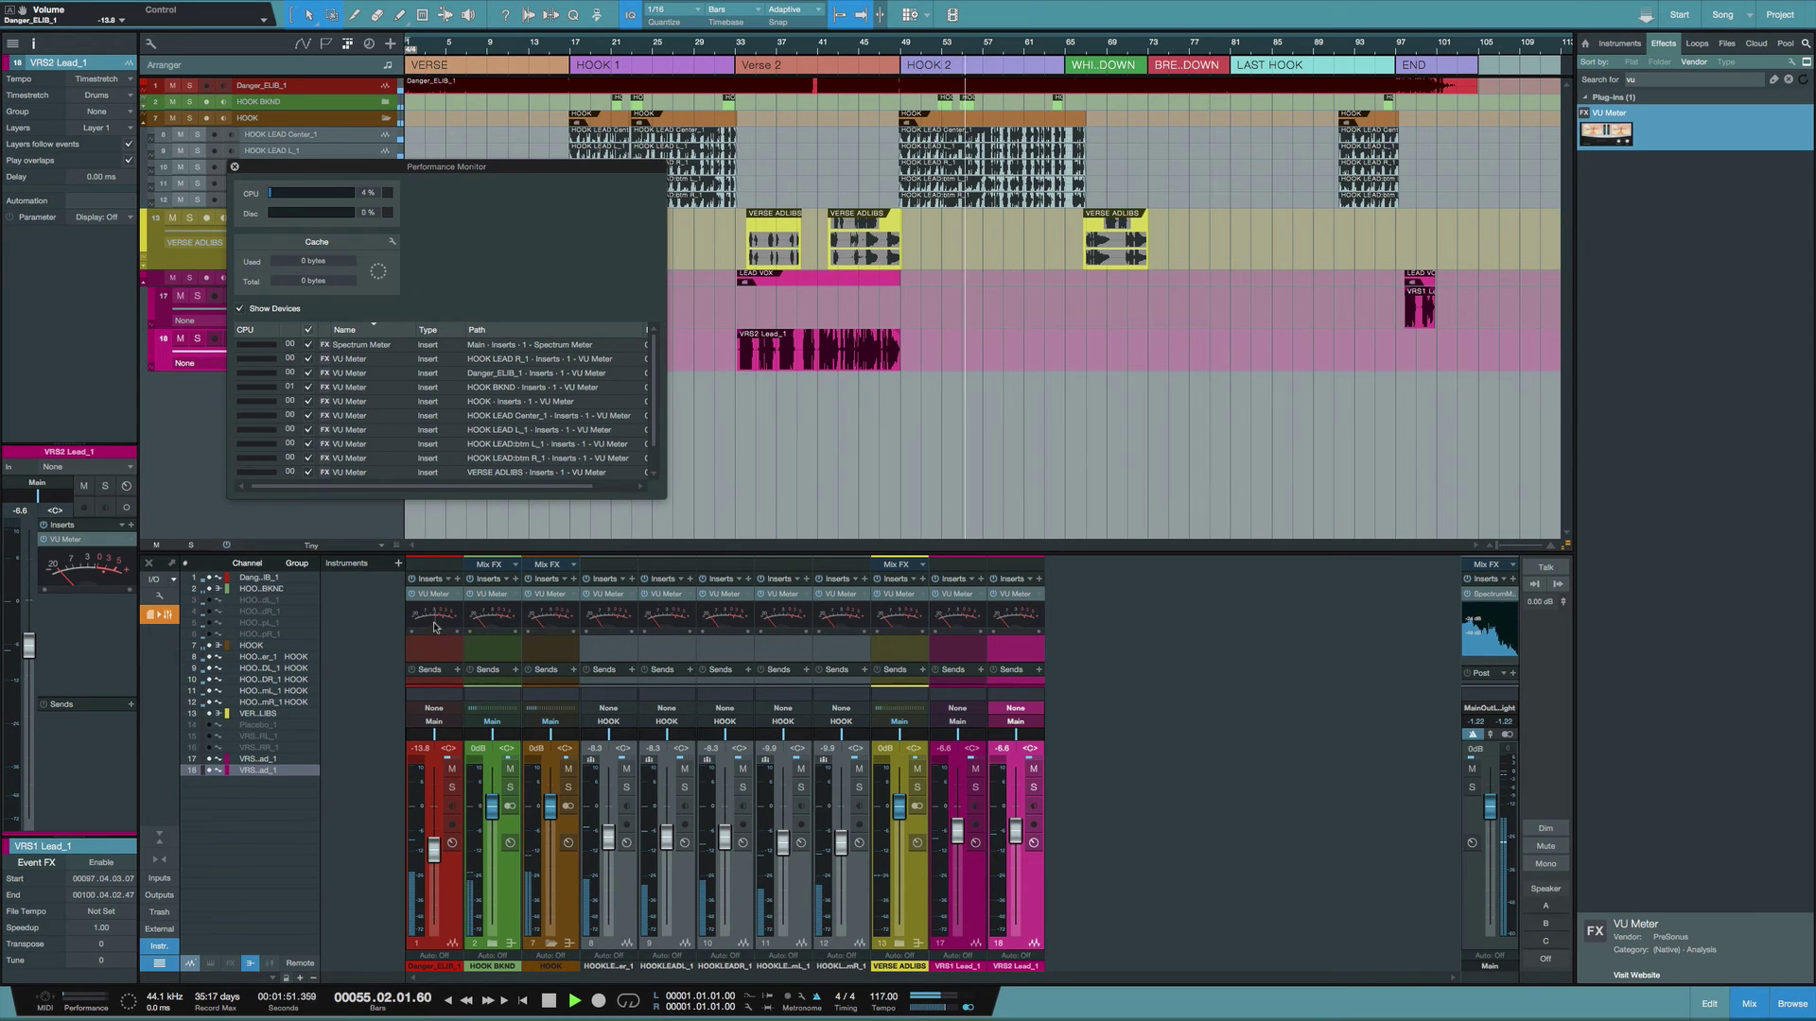
# Stop playback and drag the Performance Monitor over to the right
pyautogui.press('space')
pyautogui.moveTo(563, 168)
pyautogui.mouseDown()
pyautogui.moveTo(533, 256)
pyautogui.moveTo(1314, 299)
pyautogui.mouseUp()
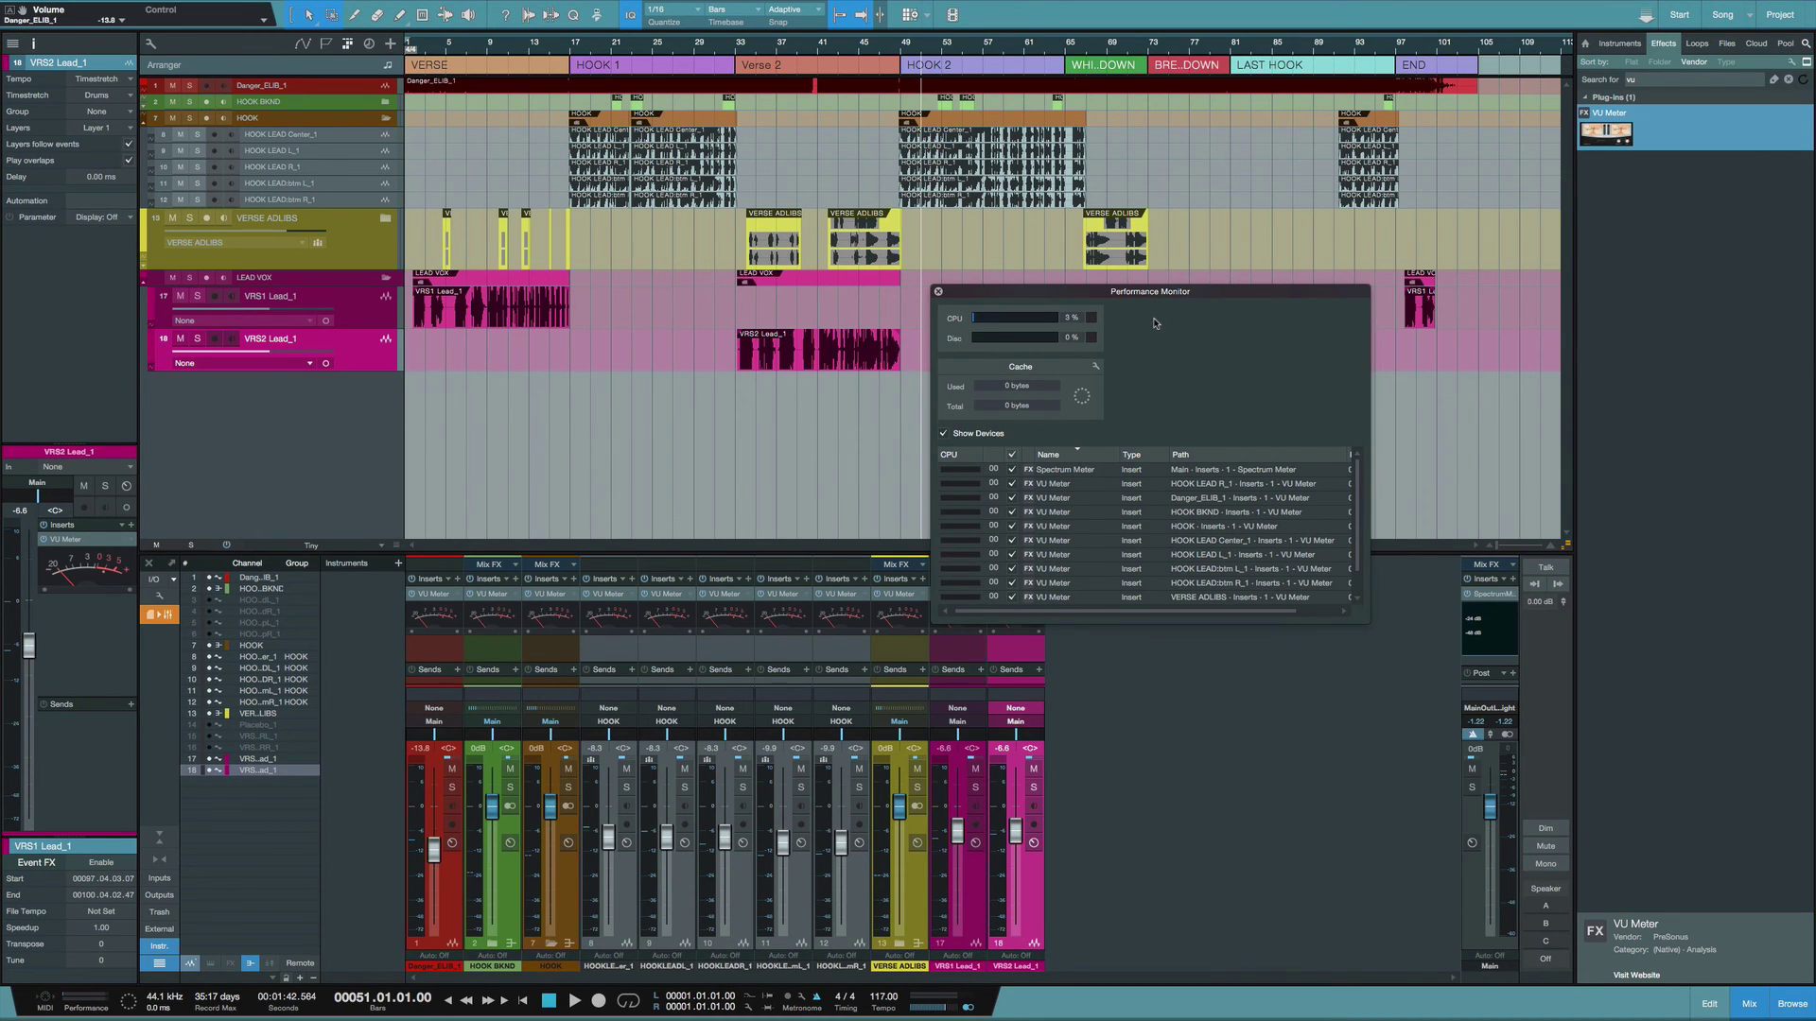
pyautogui.moveTo(1245, 295); pyautogui.dragTo(1368, 359)
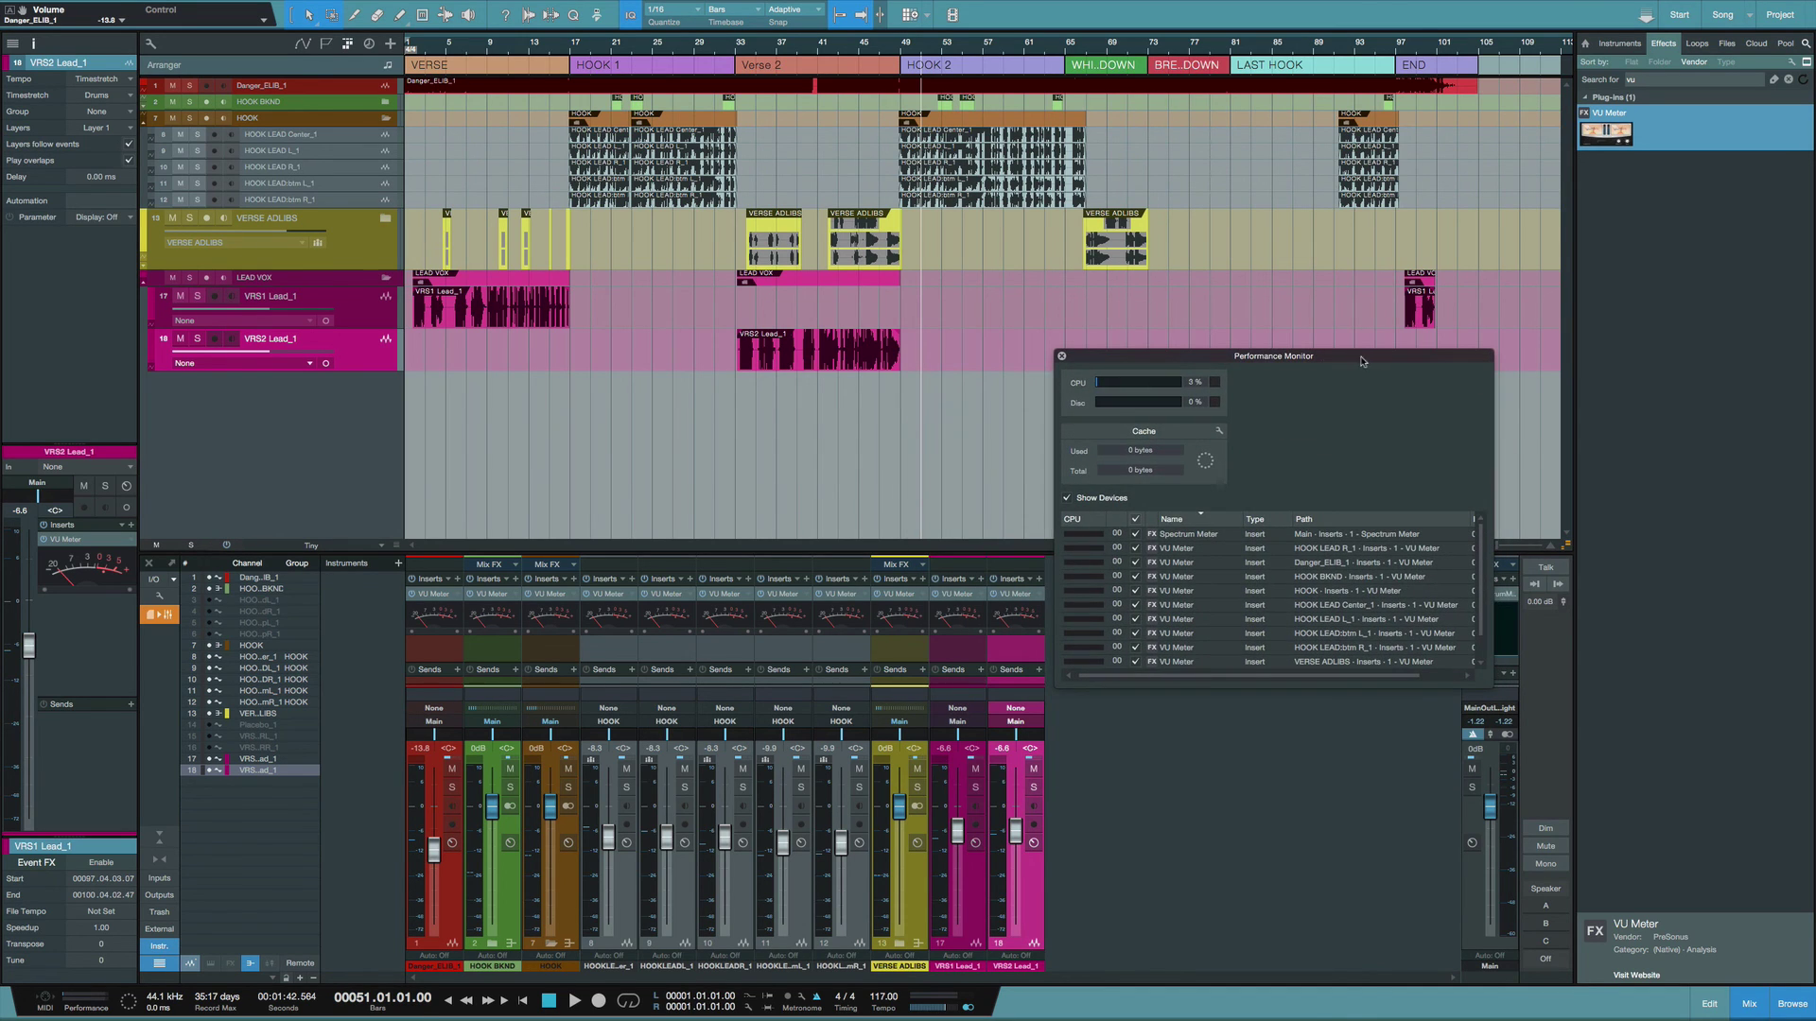